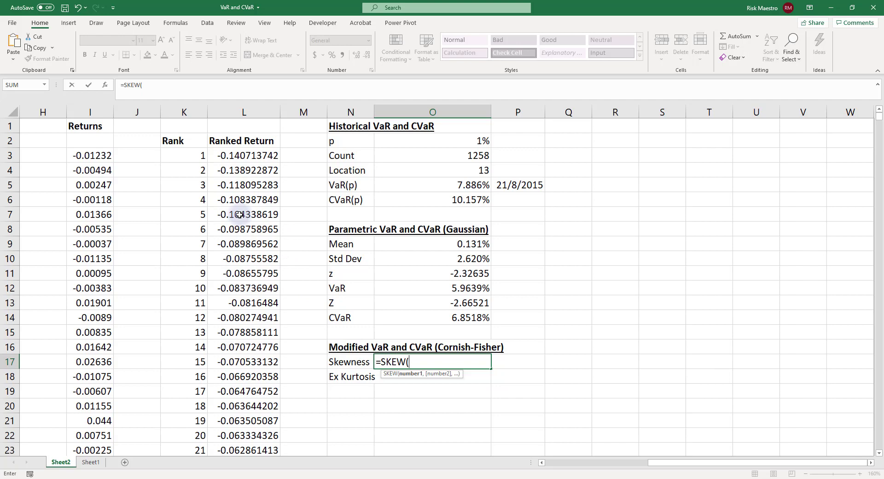
Calculate skewness in O17 with =SKEW(L3#) and excess kurtosis in O18 with =KURT(L3#).
type("L3#)")
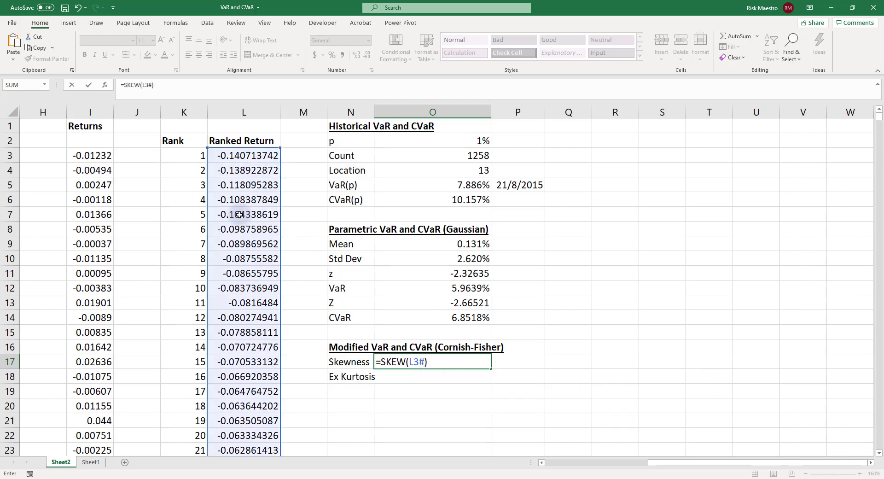
key("ctrl+Return")
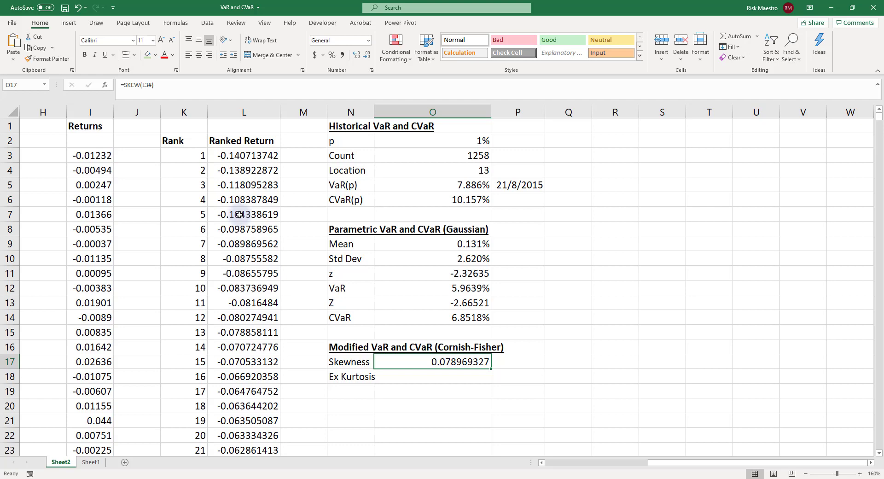
key("Down")
type("=kurt")
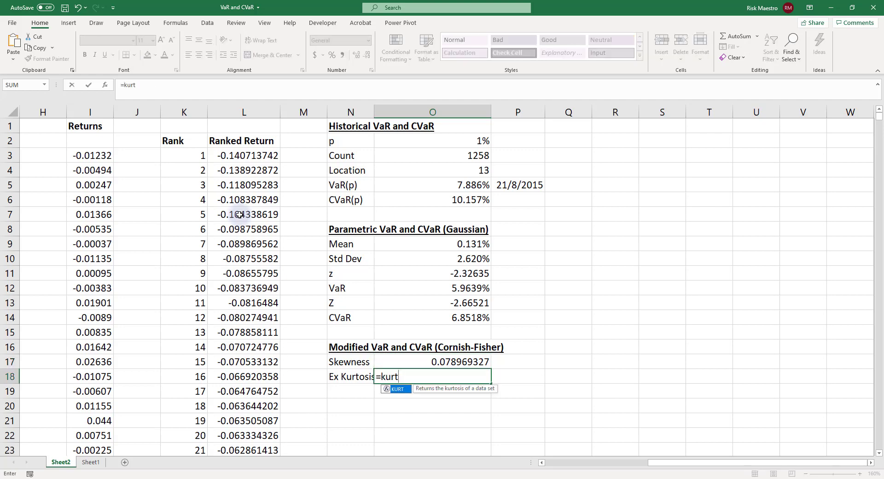
key("Tab")
type("L3#)")
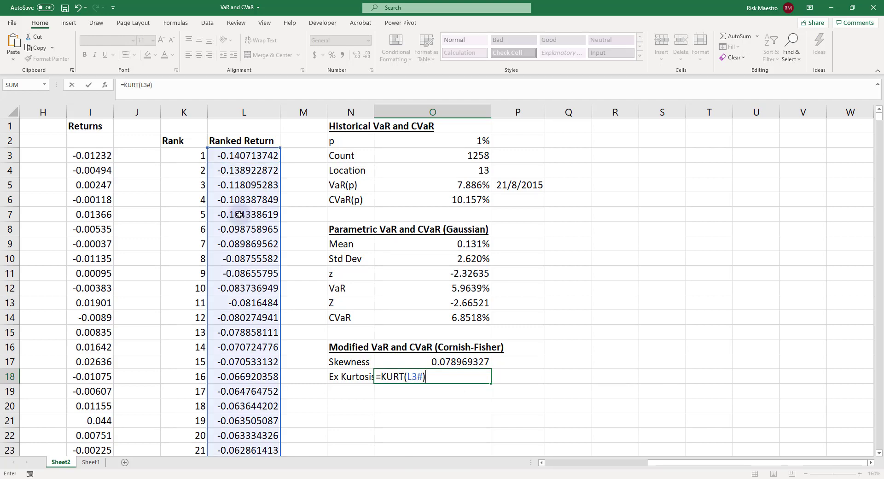
key("ctrl+Return")
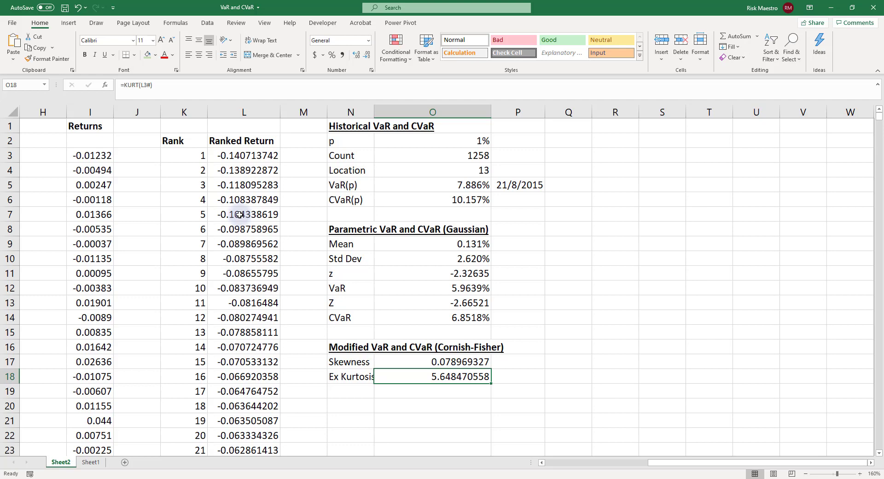
Add the label w in N19, below Ex Kurtosis in the Modified VaR and CVaR section.
key("Return")
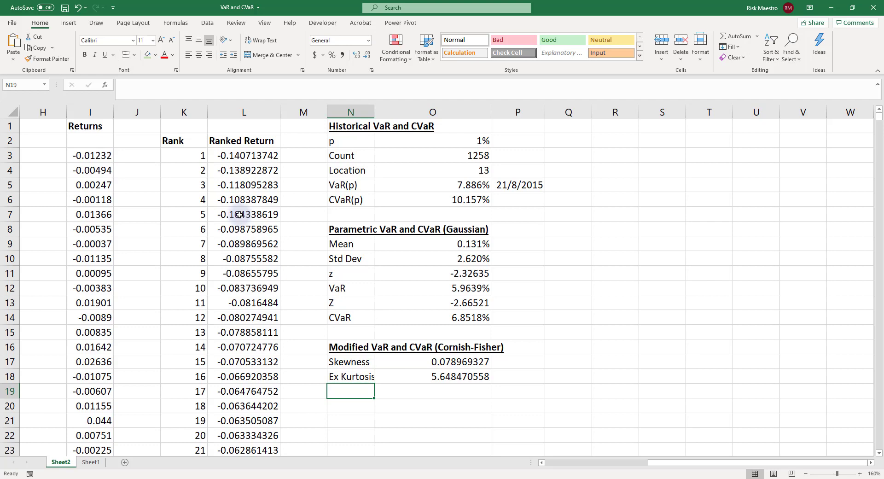
type("w")
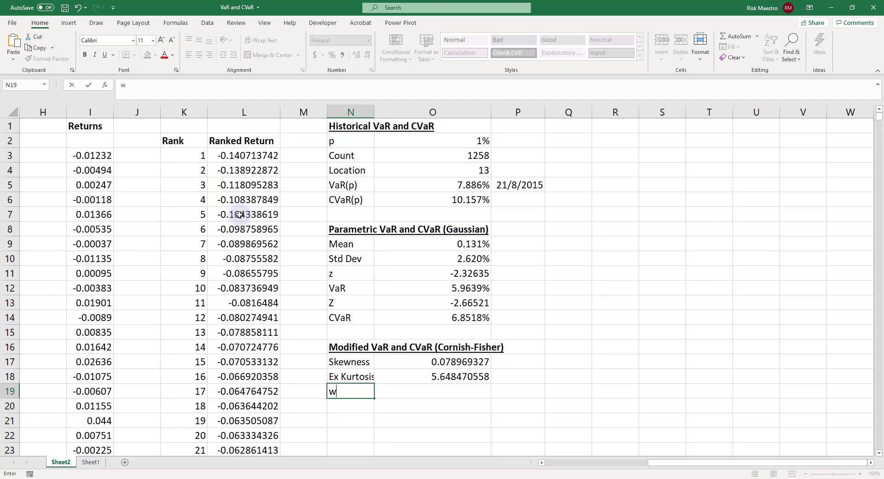
key("Tab")
key("Up")
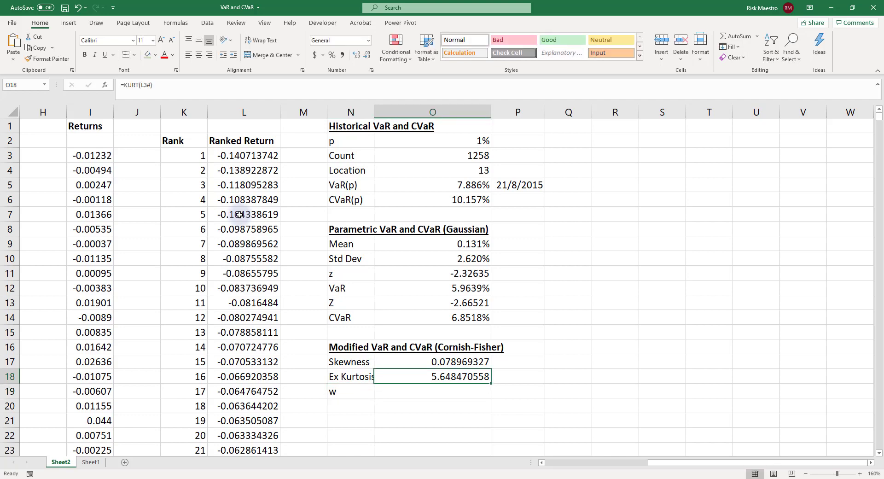
key("Up")
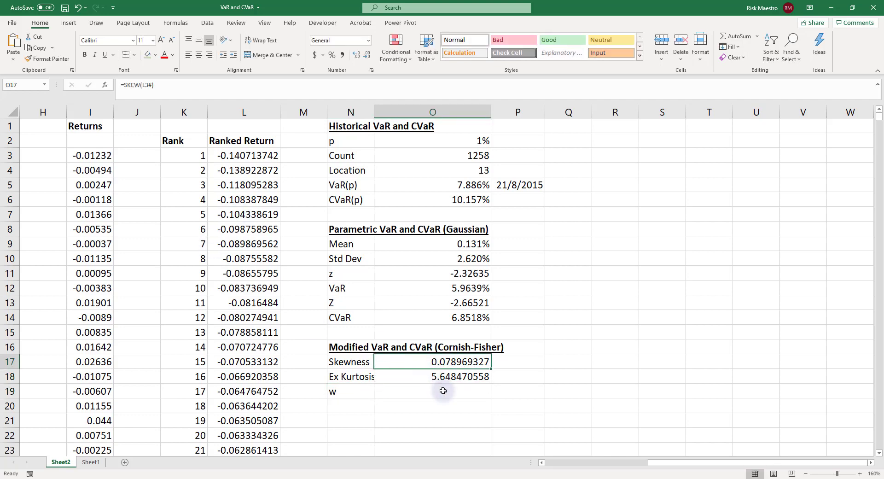
left_click_drag(349, 275, 438, 281)
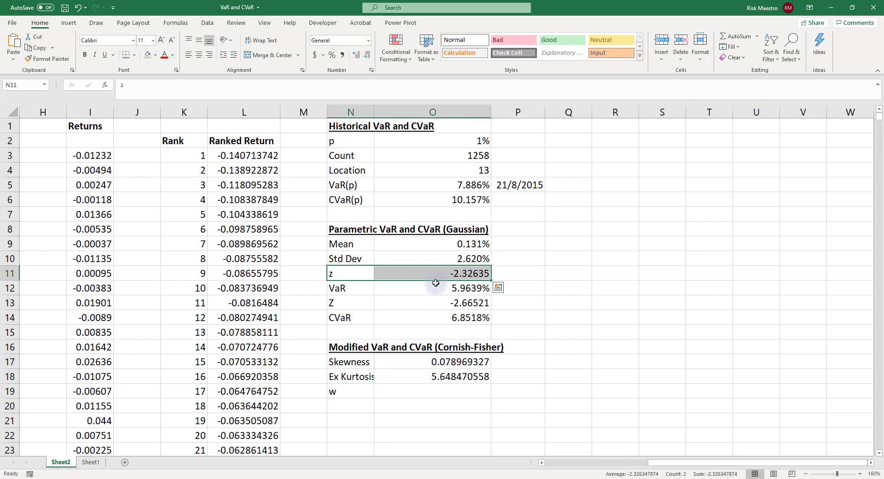
left_click_drag(346, 390, 394, 395)
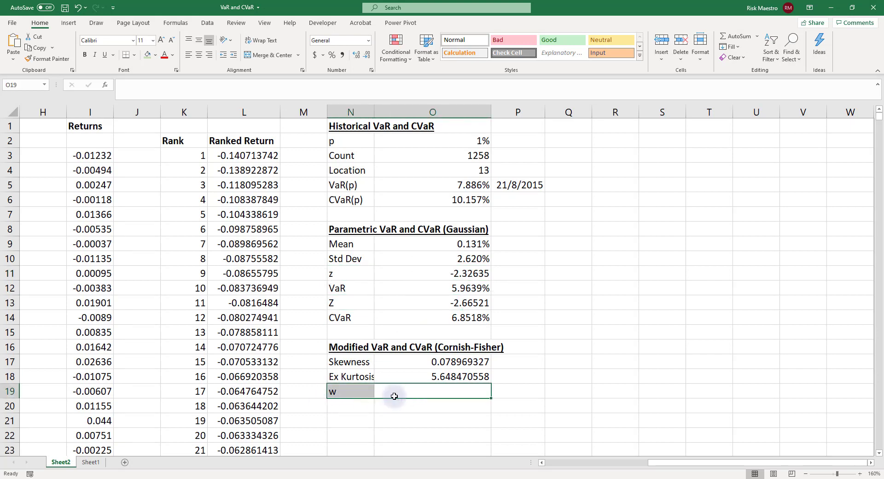
Begin the Cornish-Fisher formula for w in O19 with =O11+(O11^2-1)*O17/6+.
left_click(401, 392)
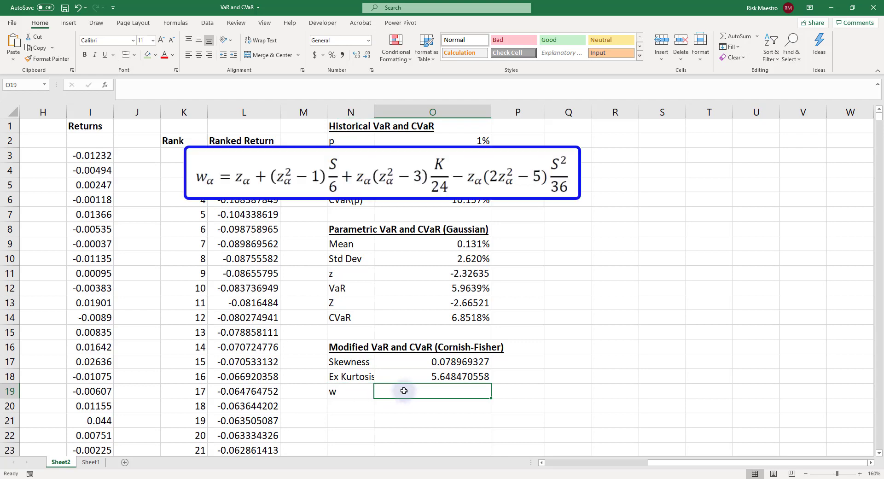
type("=")
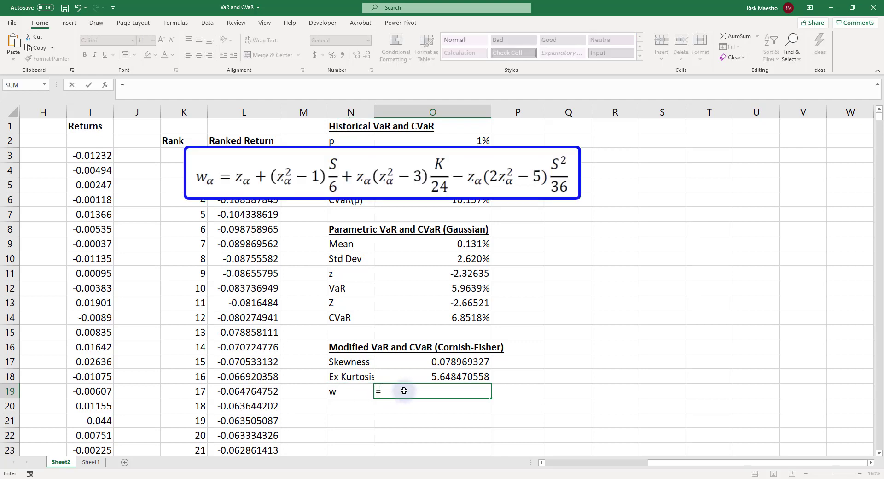
left_click(453, 272)
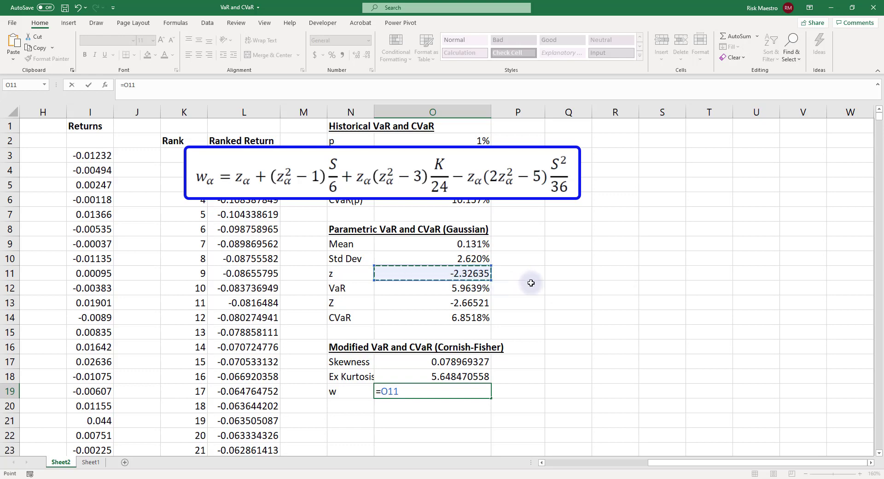
type("+(")
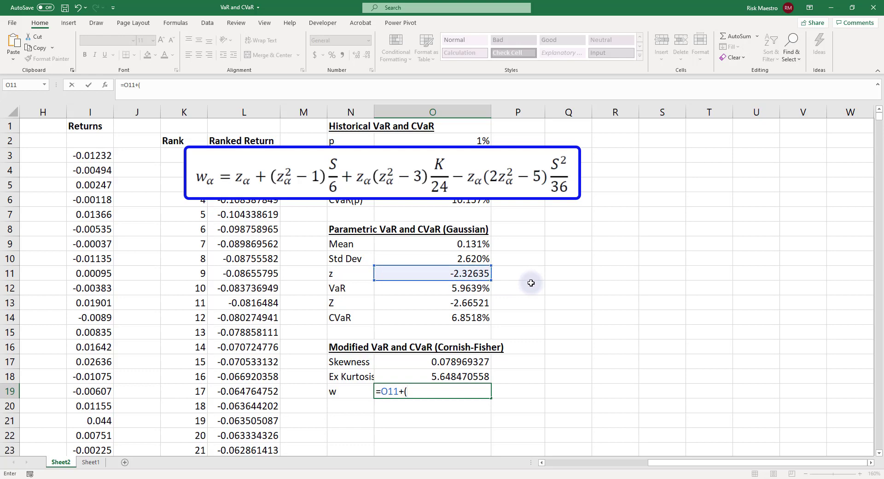
left_click(483, 274)
type("^2-1)*")
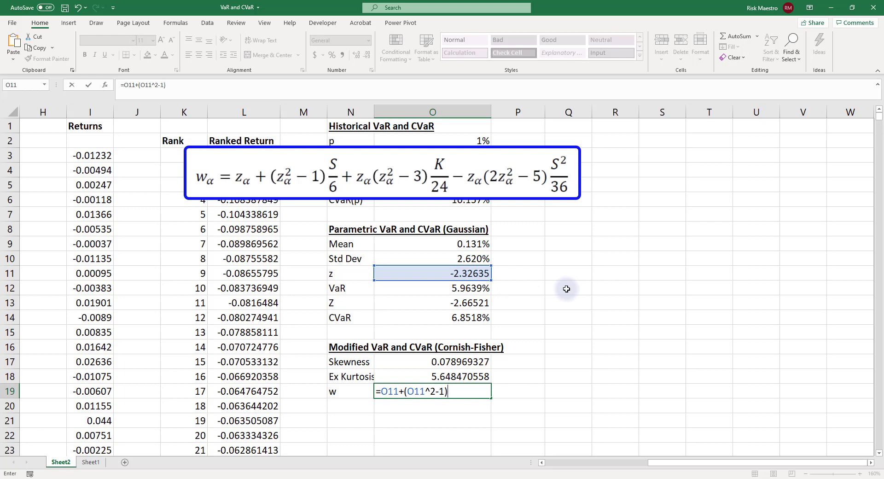
left_click(466, 361)
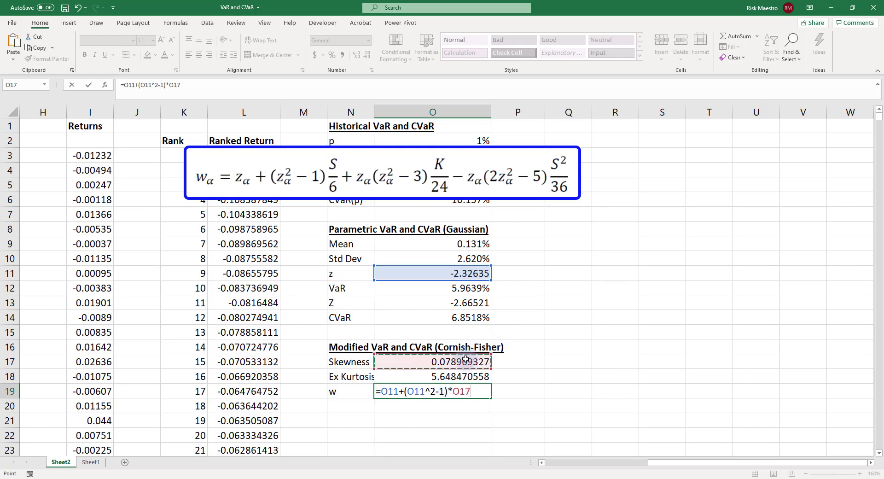
type("/6+")
Extend the w formula with the kurtosis term O11*(O11^2-3)*O18/24.
left_click(456, 274)
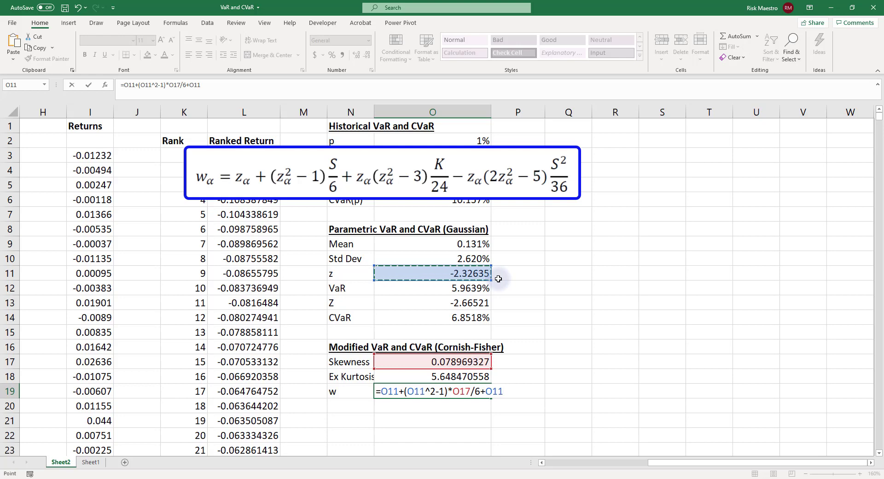
type("*(")
left_click(483, 272)
type("^2-3)")
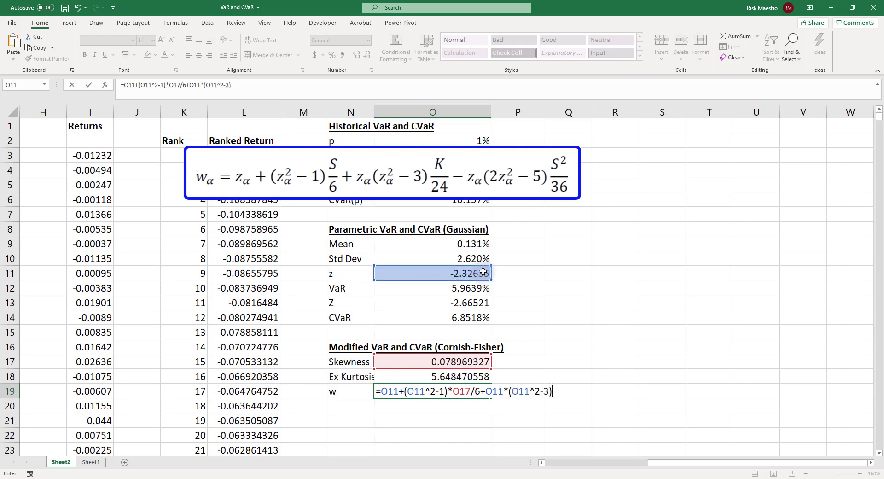
type("*")
left_click(447, 376)
type("/24")
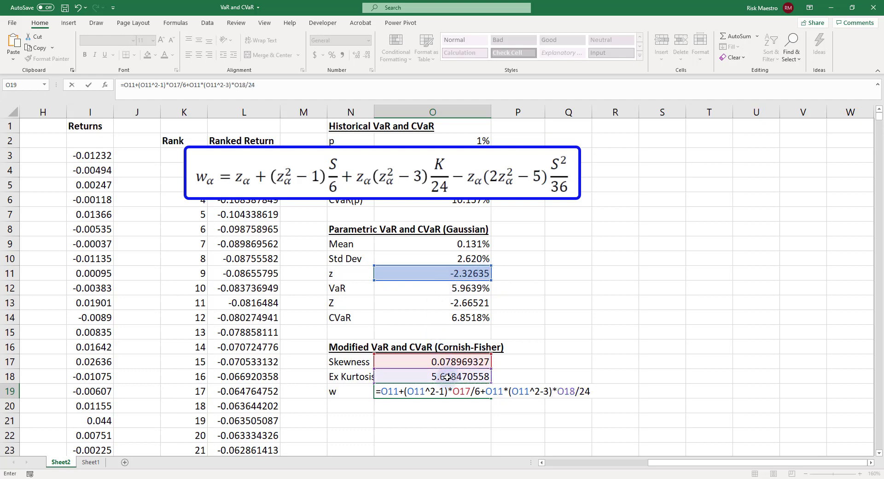
Complete and enter the w formula with the squared-skewness term -O11*(2*O11^2-5)*O17^2/36.
type("-")
left_click(465, 274)
type("*(2*")
left_click(466, 274)
type("^2-5")
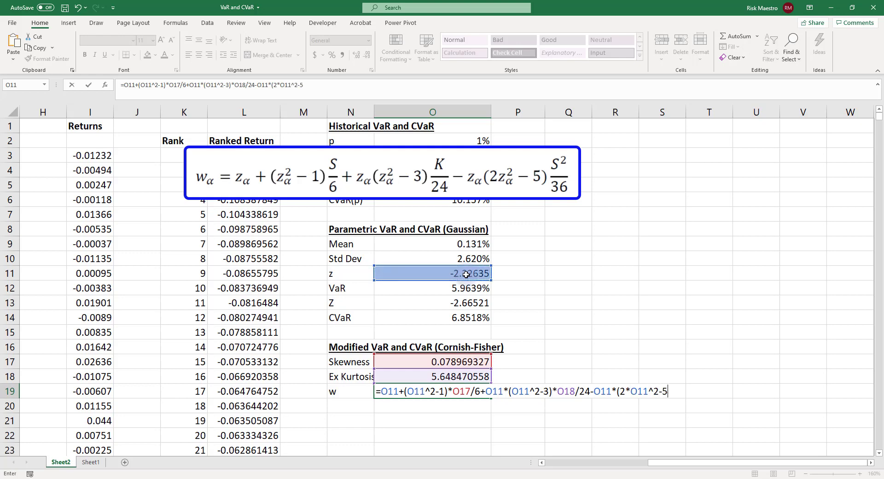
type(")*")
left_click(465, 362)
type("^2/36")
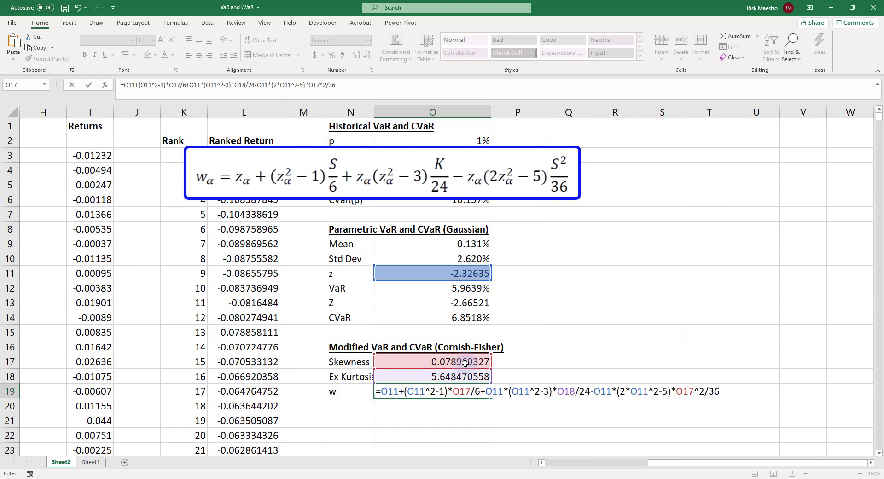
key("Return")
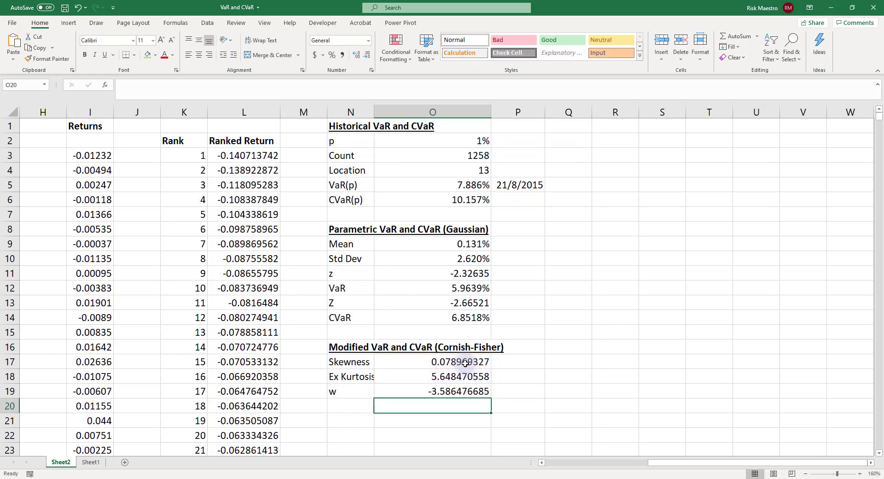
Examine w against the Gaussian z and VaR cells, along with the skewness and excess kurtosis it depends on.
left_click(441, 390)
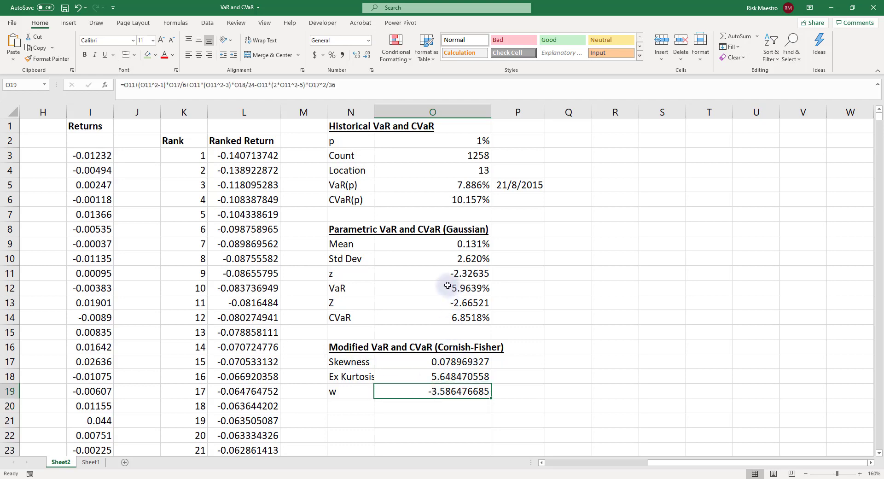
left_click_drag(349, 390, 430, 396)
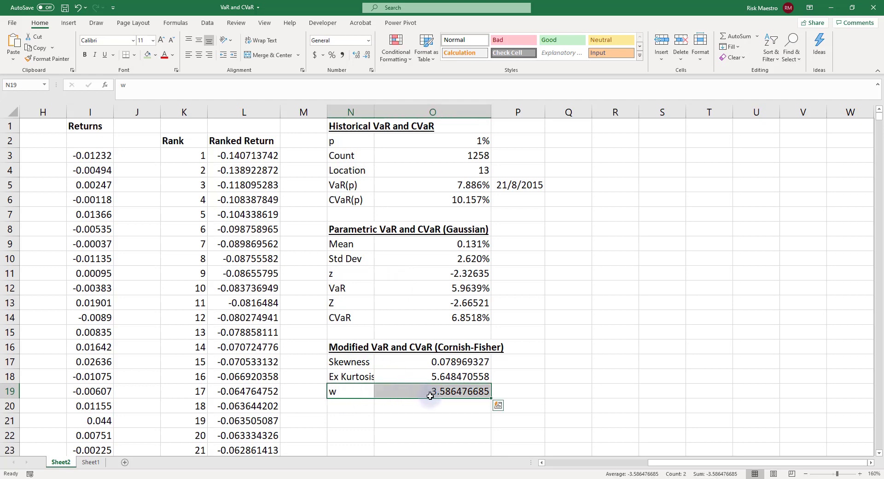
left_click(454, 275)
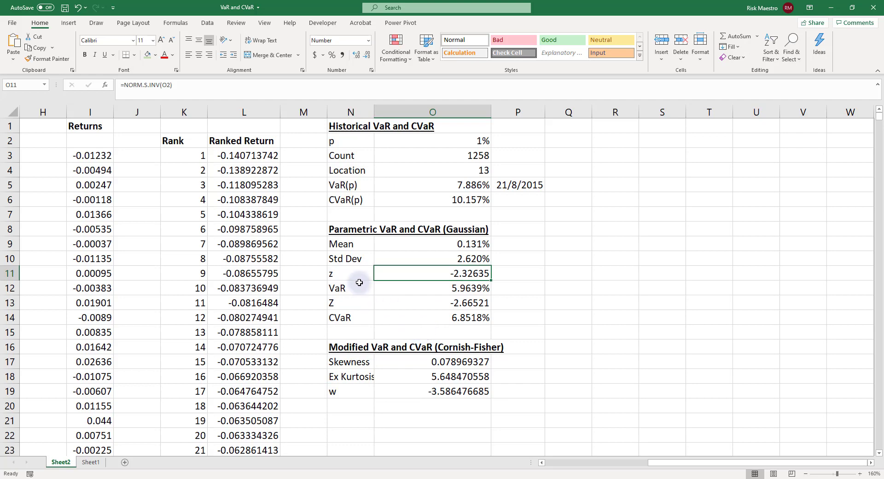
left_click(403, 284)
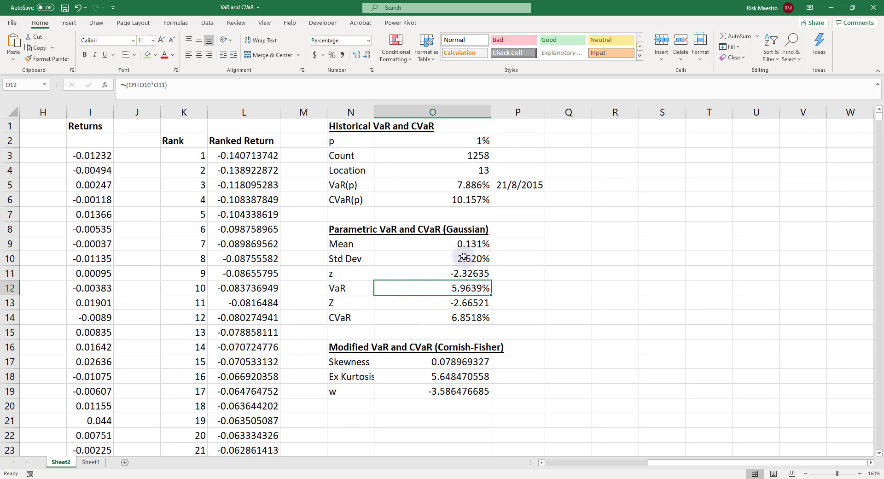
left_click(469, 226)
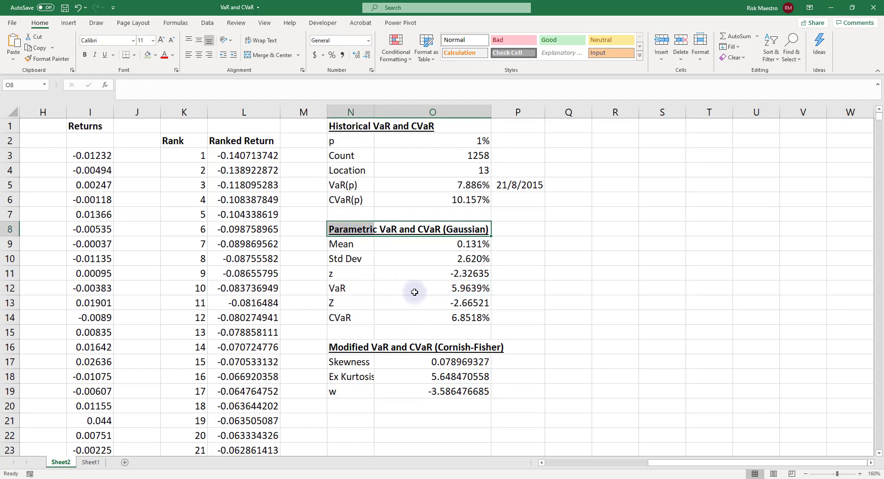
left_click(509, 296)
left_click(448, 390)
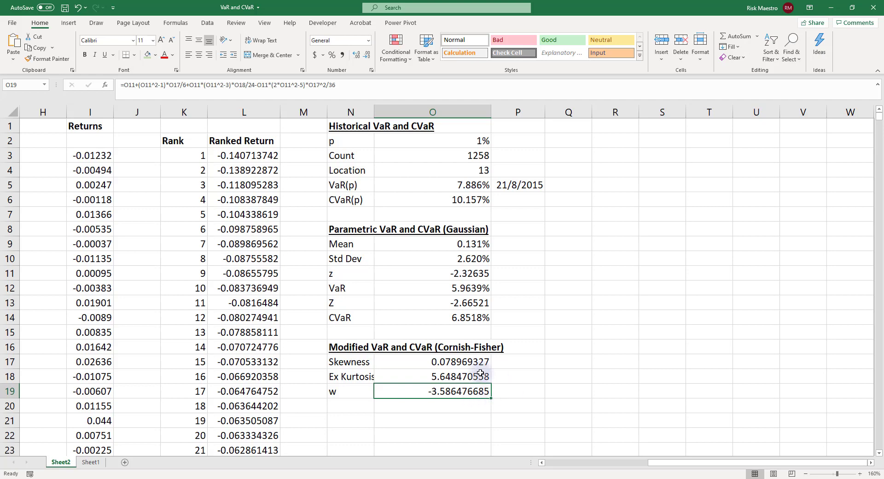
left_click(465, 367)
left_click_drag(465, 370, 465, 392)
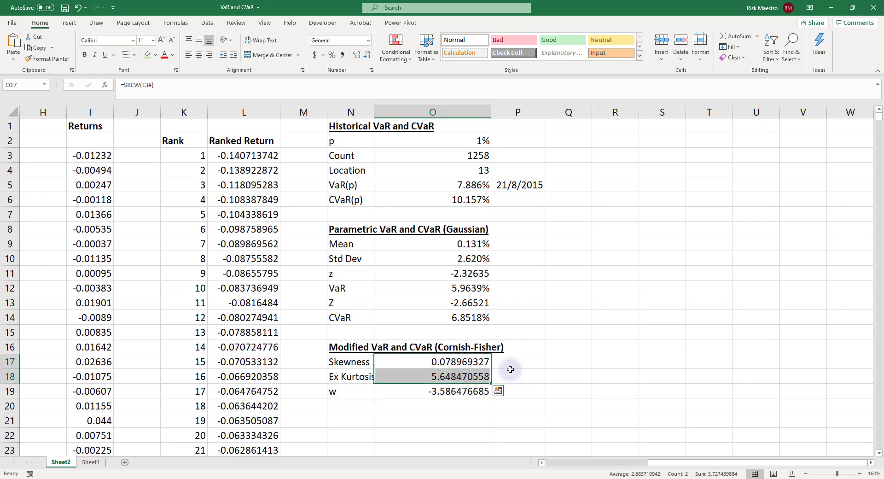
left_click(548, 375)
Set skewness in O17 and excess kurtosis in O18 to 0 and compare w with the Gaussian z.
left_click(463, 364)
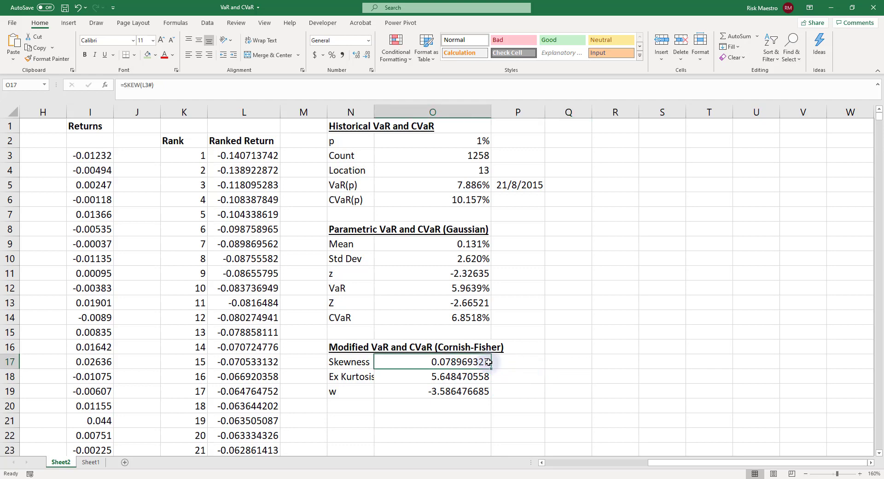
key("Delete")
key("Down")
type("0")
key("Return")
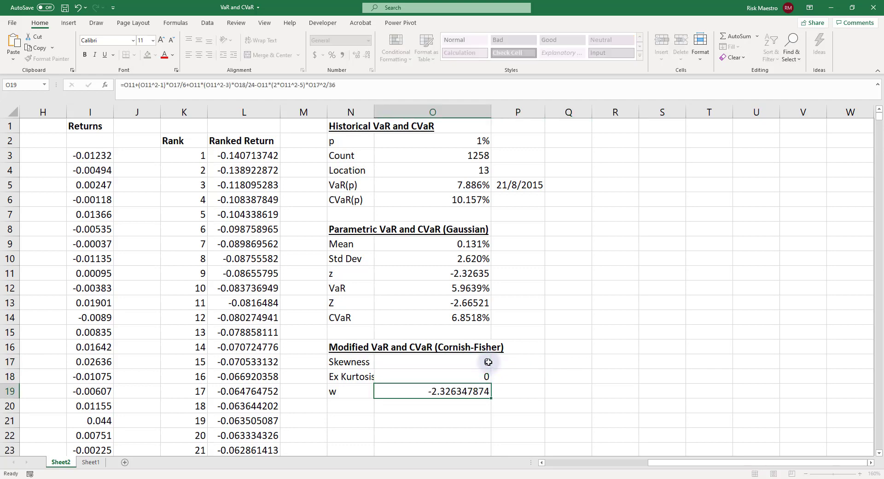
left_click(474, 276)
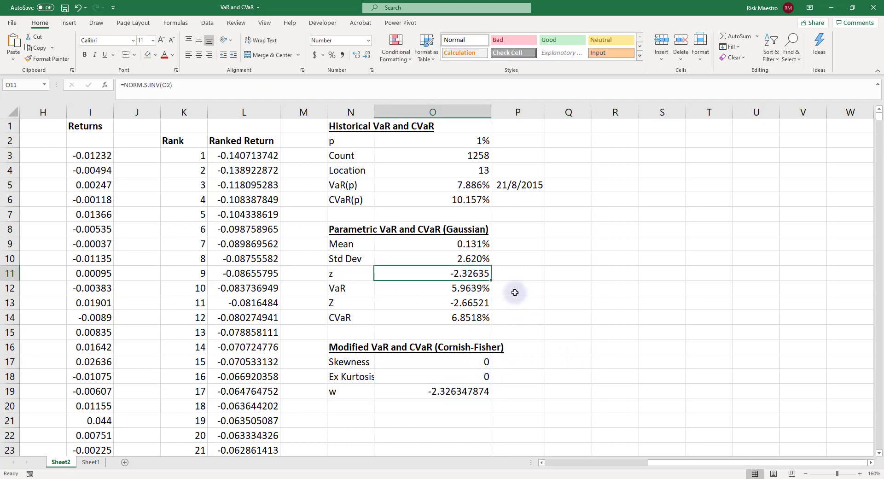
left_click_drag(498, 269, 467, 272)
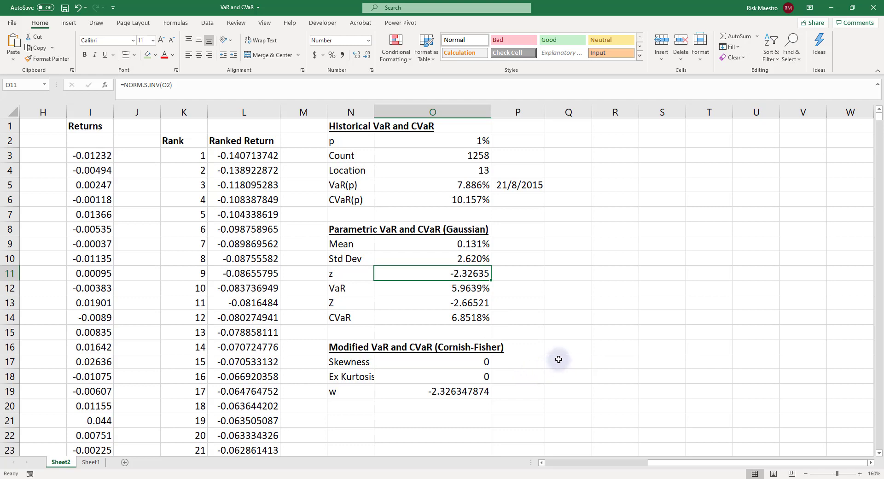
Undo the zero entries to restore the skewness and excess kurtosis formulas.
key("ctrl+z")
key("ctrl+z")
left_click(520, 376)
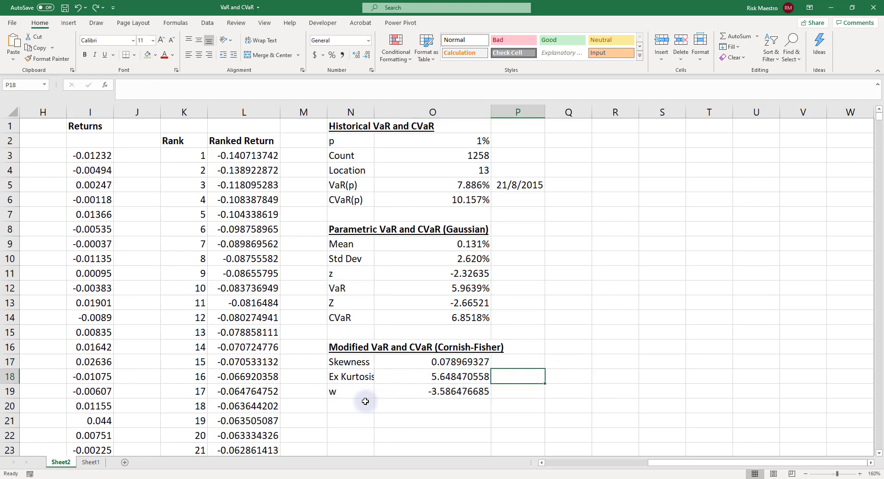
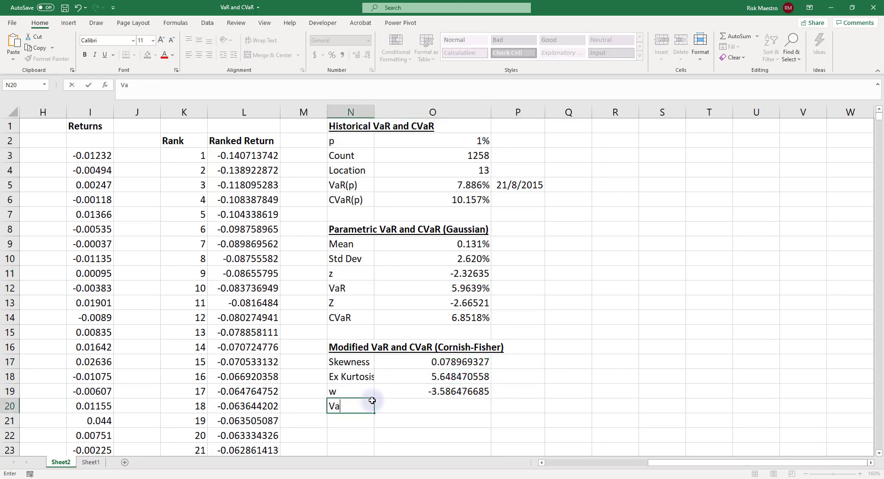
Label the row below w as VaR and enter =-(O9+O19*O10) in O20.
key("Tab")
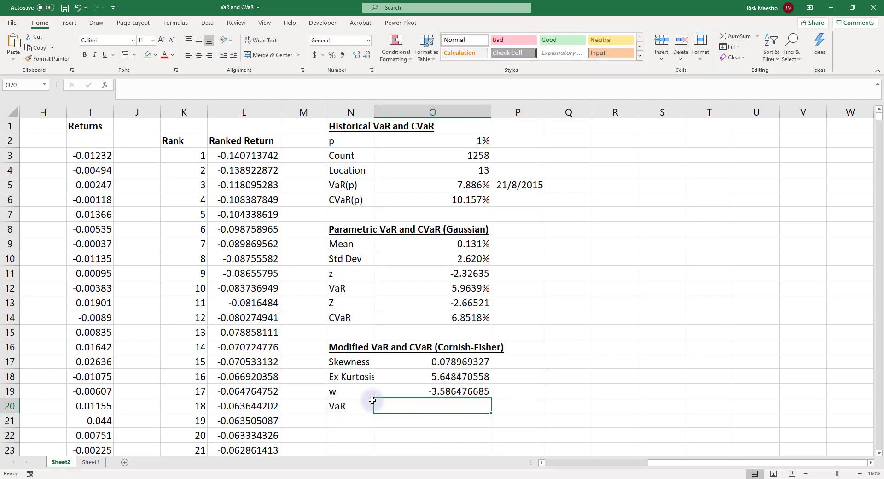
type("=")
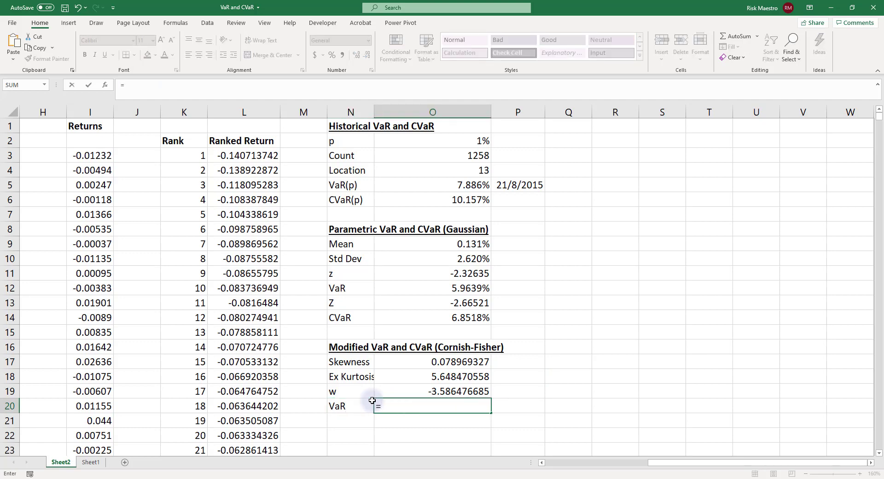
type("-(")
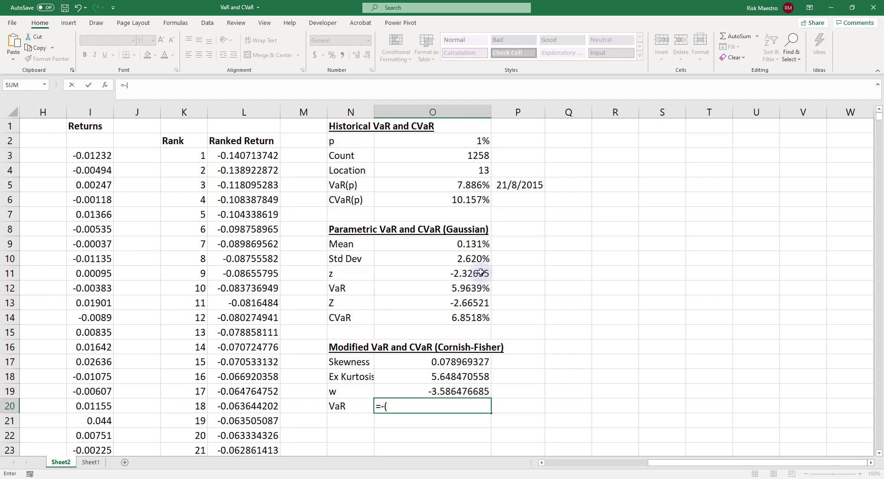
left_click(480, 248)
type("+")
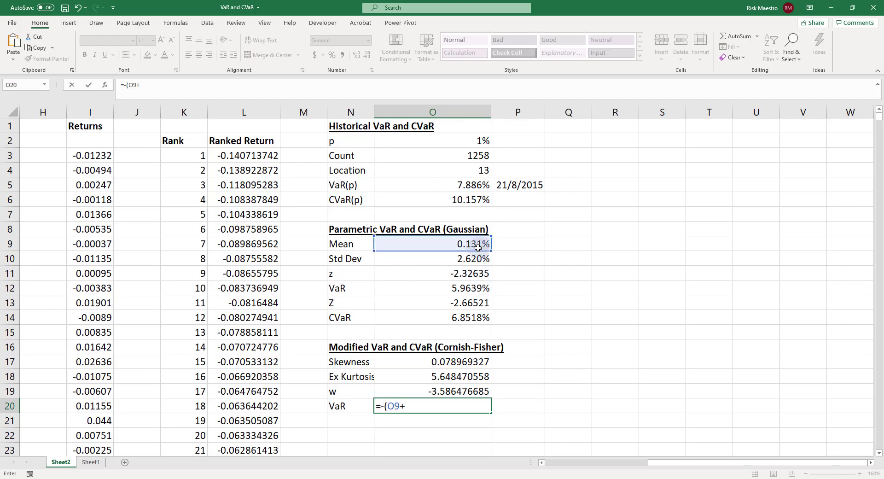
left_click(472, 390)
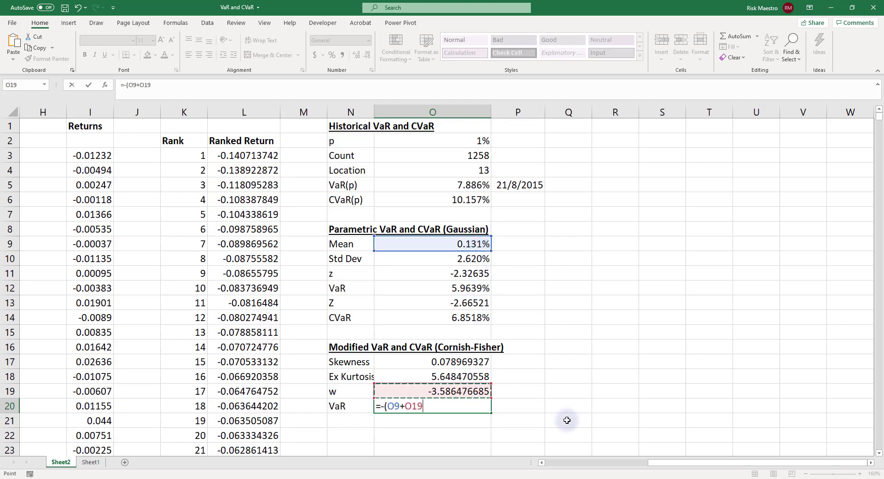
type("*")
left_click(450, 263)
type(")")
key("Return")
Format the modified VaR in O20 as a percentage with three decimal places.
key("Up")
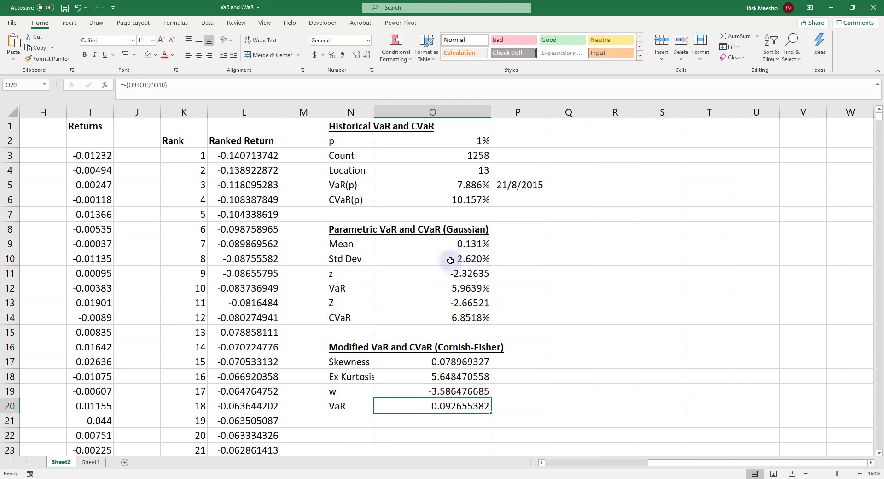
key("ctrl+shift+5")
left_click(359, 56)
left_click(359, 56)
left_click(359, 57)
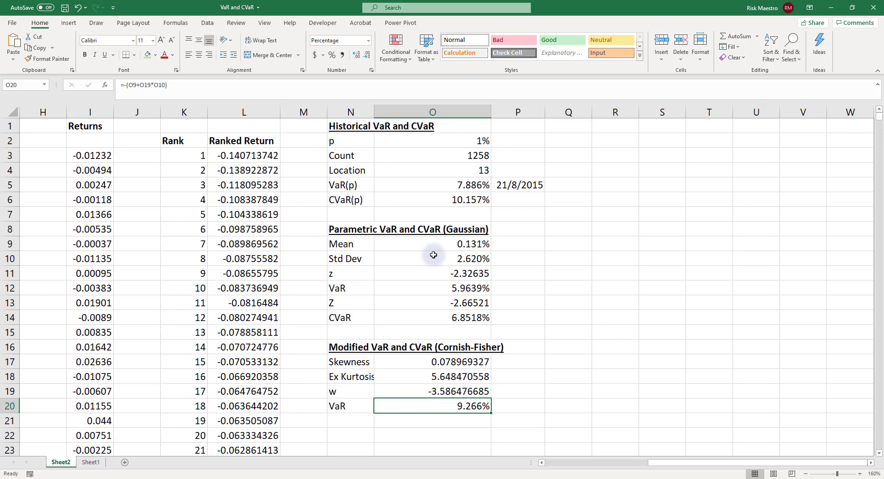
Label N21 as W, the modified counterpart of the Gaussian Z in N13.
key("Return")
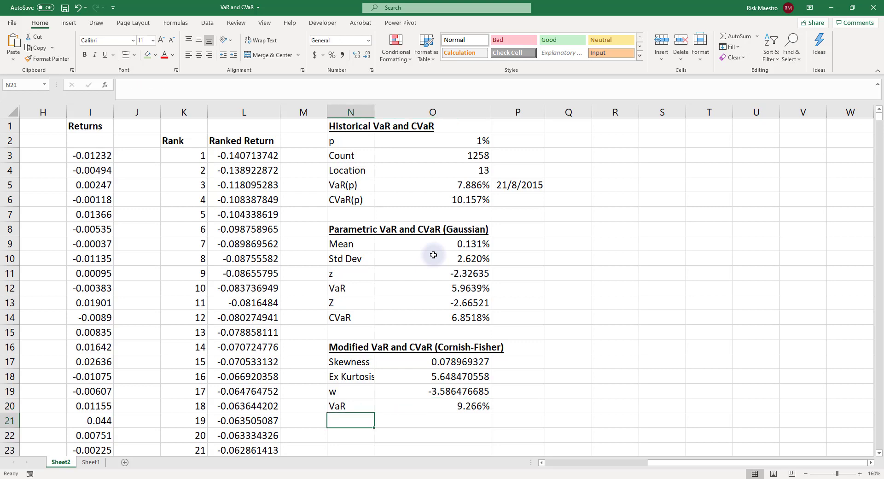
left_click(345, 297)
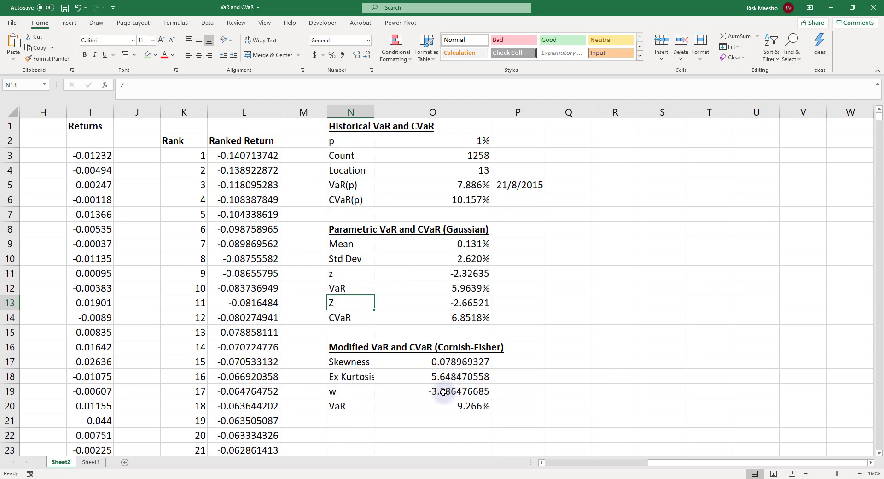
double_click(352, 419)
type("W")
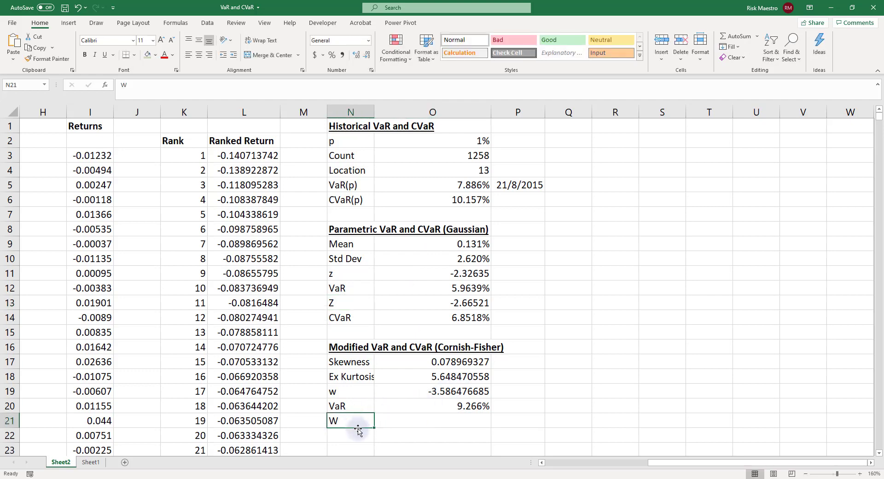
Begin the W formula in O21 with the Gaussian Z and the skewness term: =O13*(1+O11*O17/6+.
left_click(419, 420)
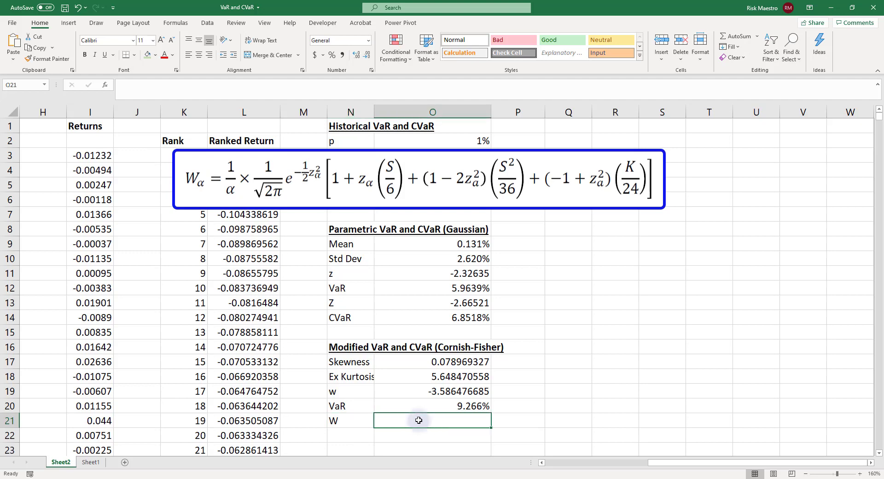
type("=")
left_click(469, 302)
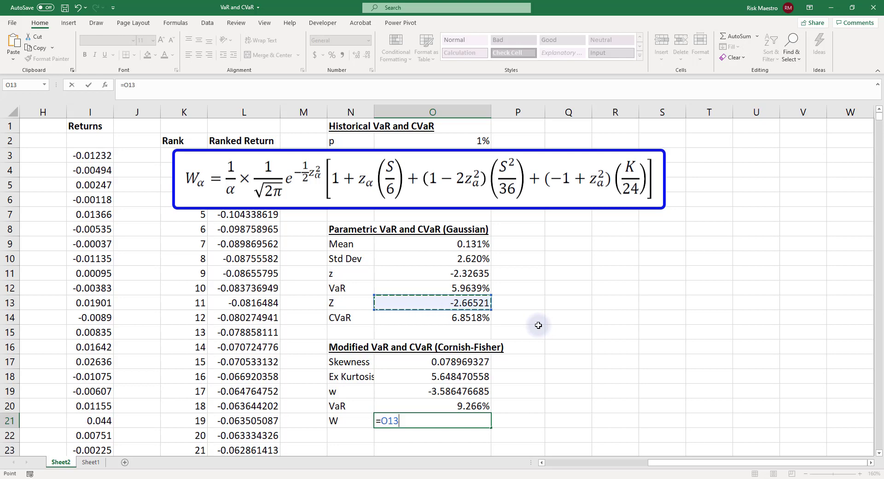
type("*(")
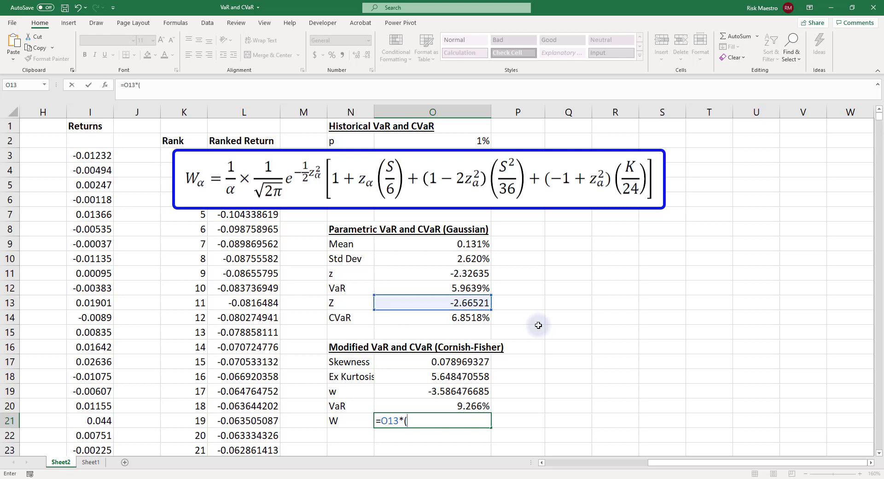
type("1+")
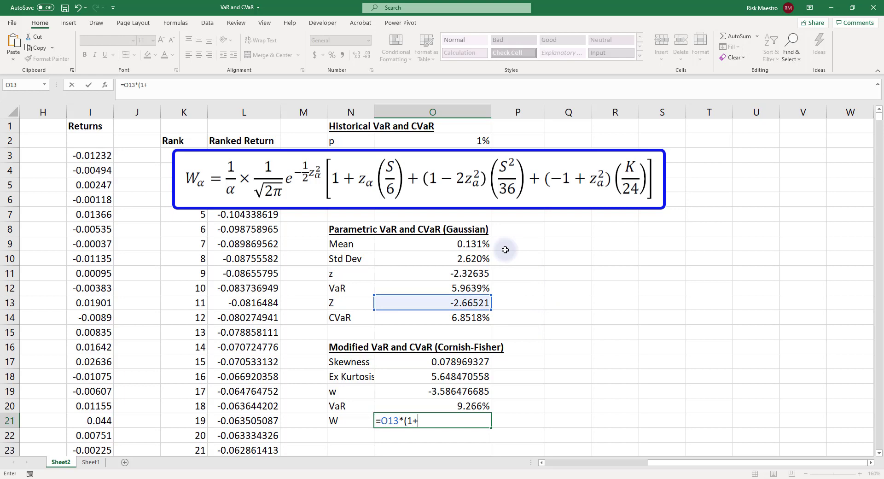
left_click(464, 273)
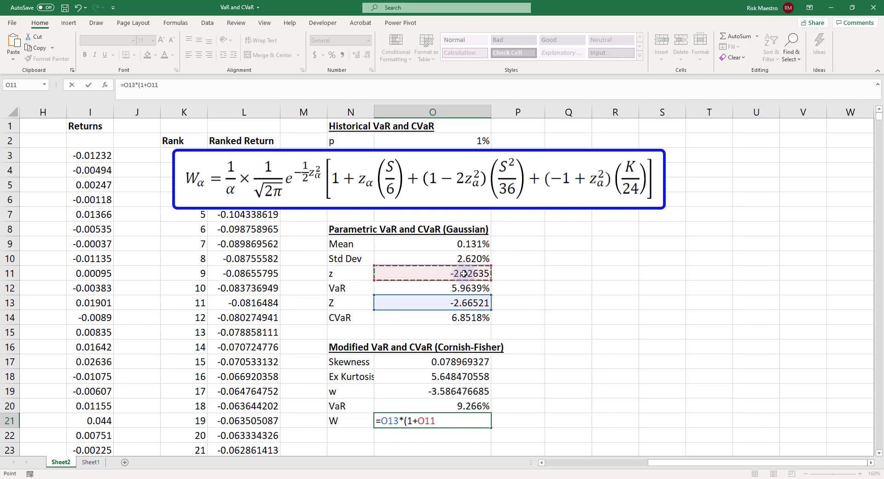
type("*")
left_click(465, 362)
type("/6+")
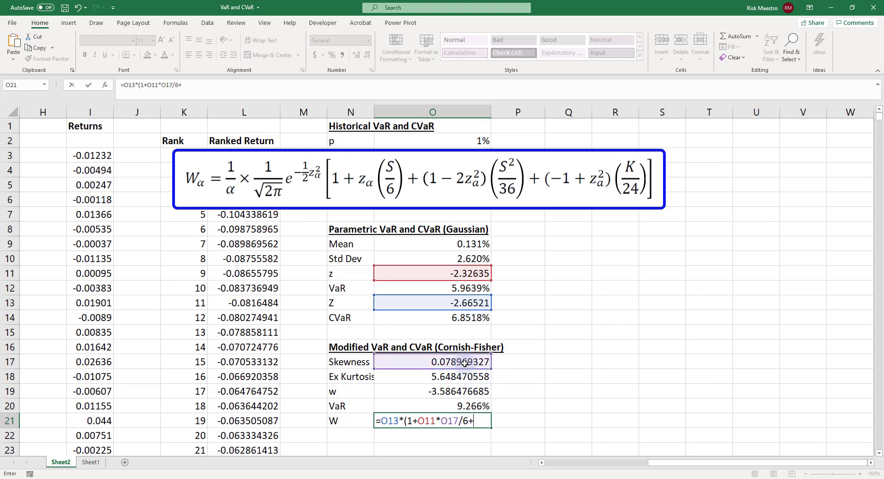
Add the squared-skewness term (1-2*O11^2)*(O17^2/36) to the W formula.
type("(1-2*")
left_click(455, 272)
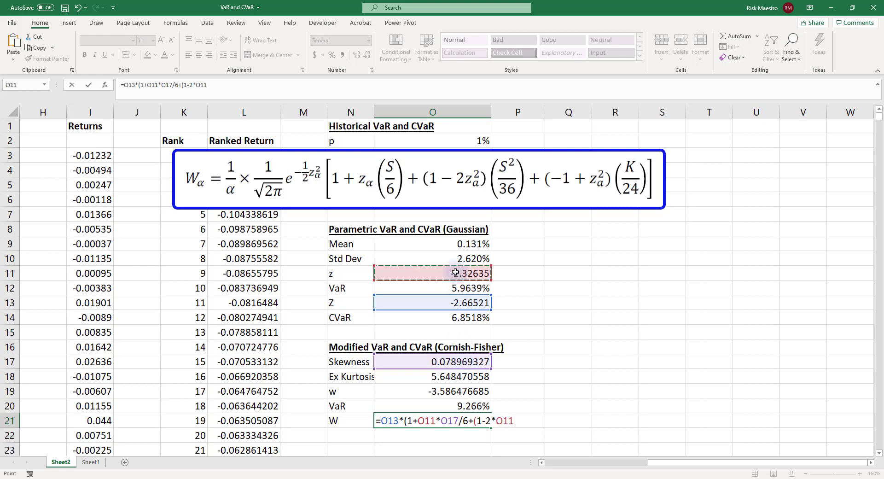
type("^2)*(")
left_click(434, 365)
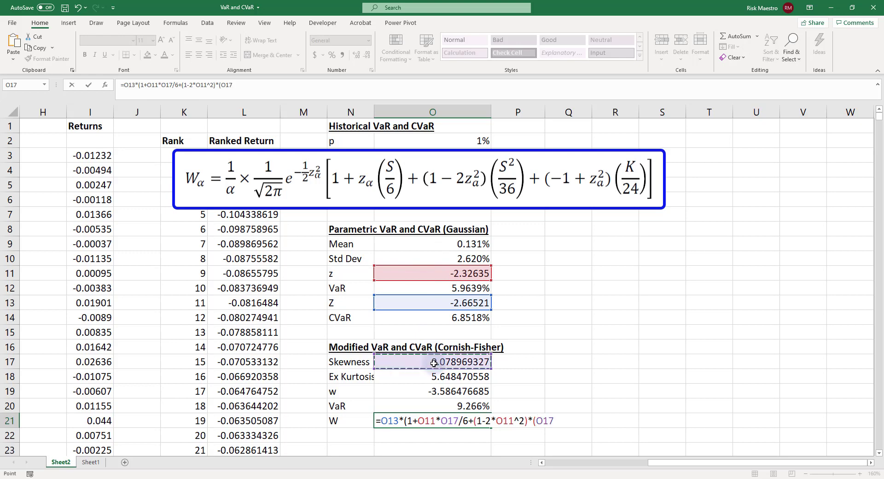
type("^2/36)")
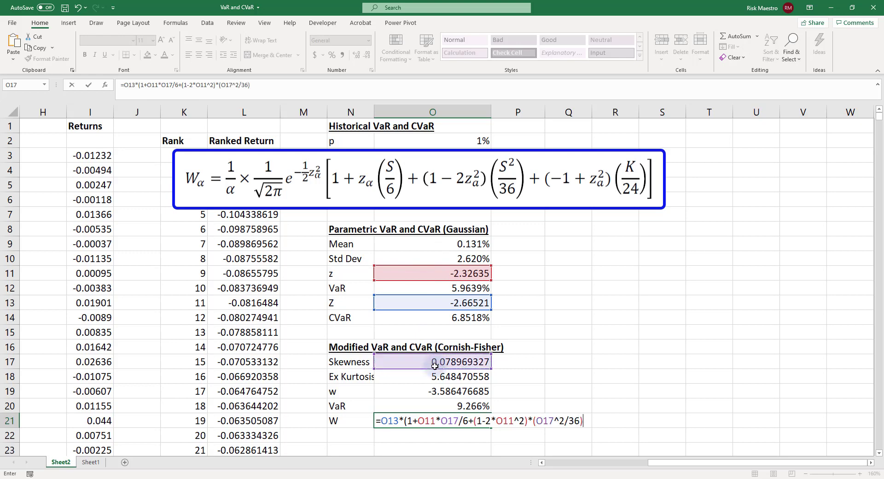
Complete and enter the W formula with the kurtosis term +(-1+O11^2)*O18/24), and check it against the Gaussian Z formula.
type("+(-1+")
left_click(440, 272)
type("^2")
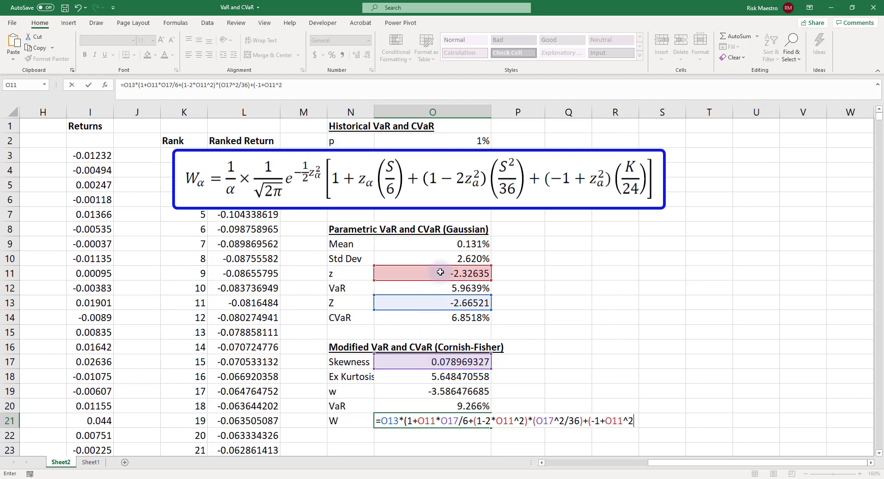
type(")*")
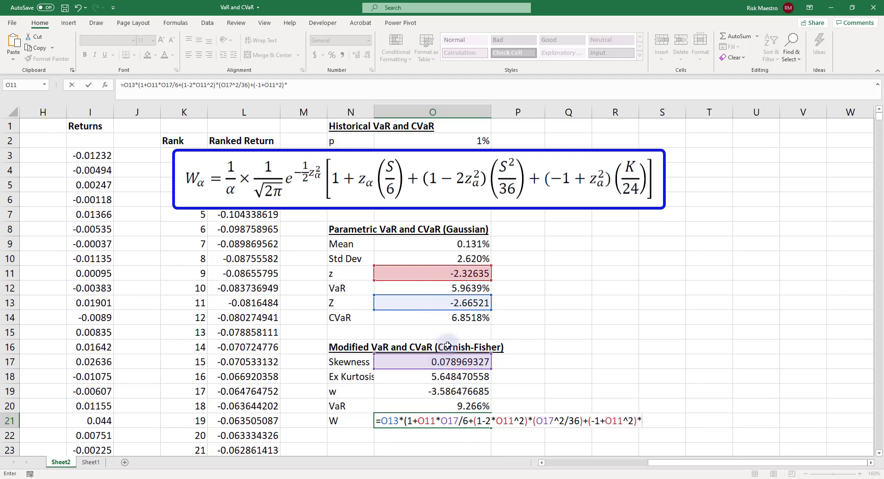
left_click(443, 376)
type("/")
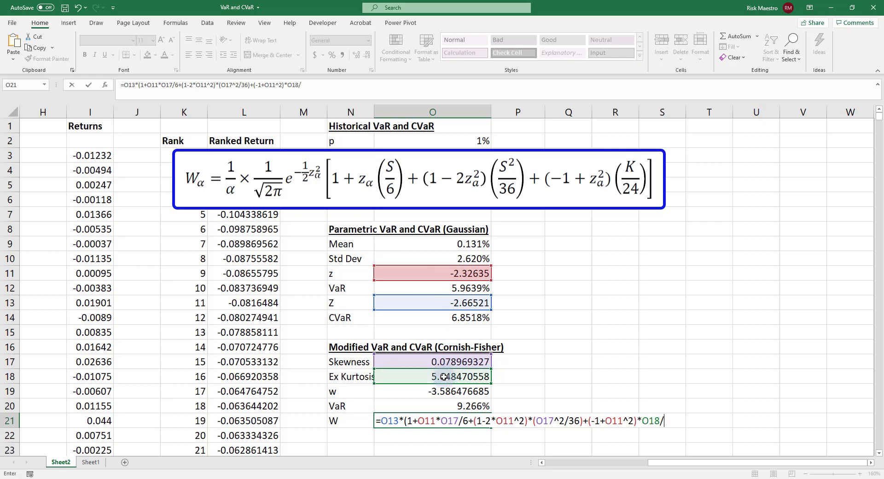
type("24)")
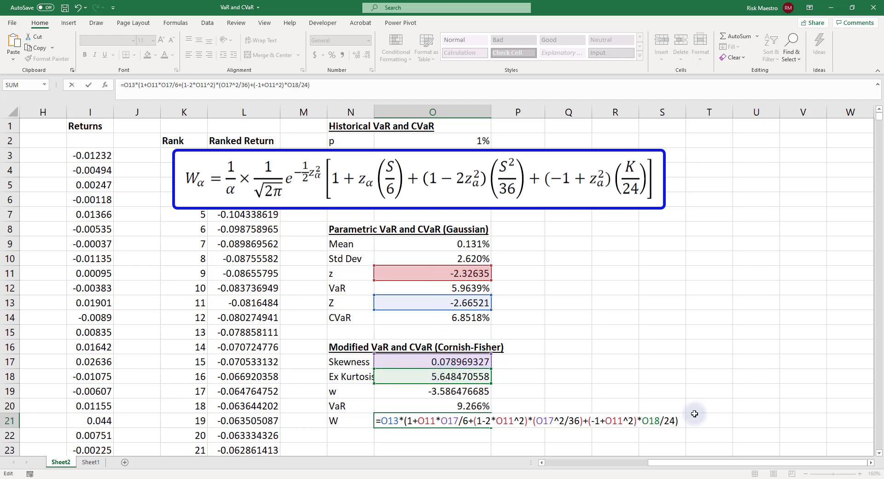
key("Return")
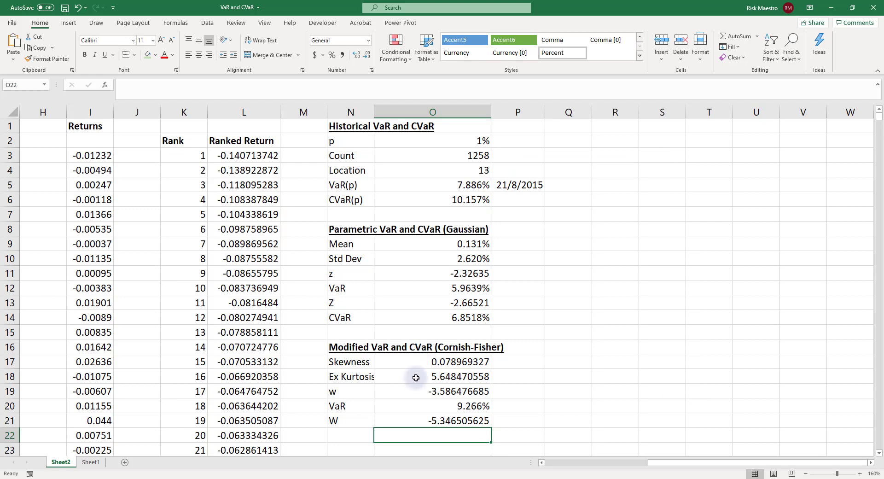
left_click(416, 421)
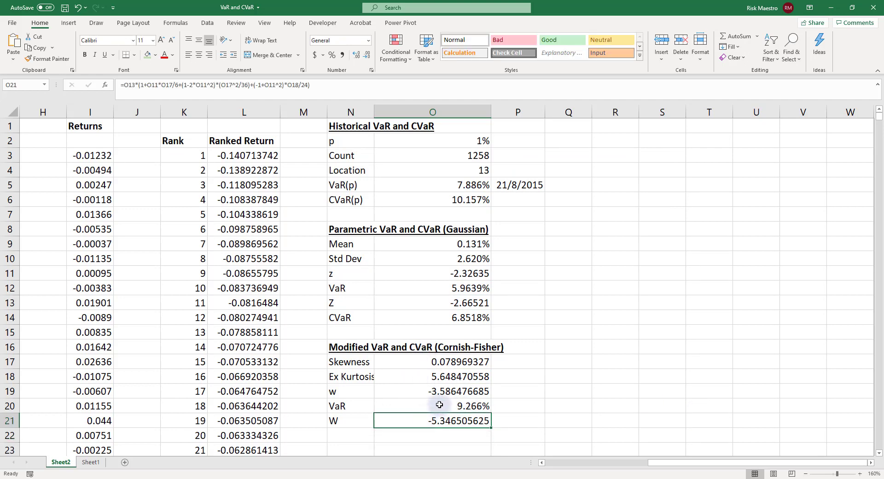
left_click(454, 302)
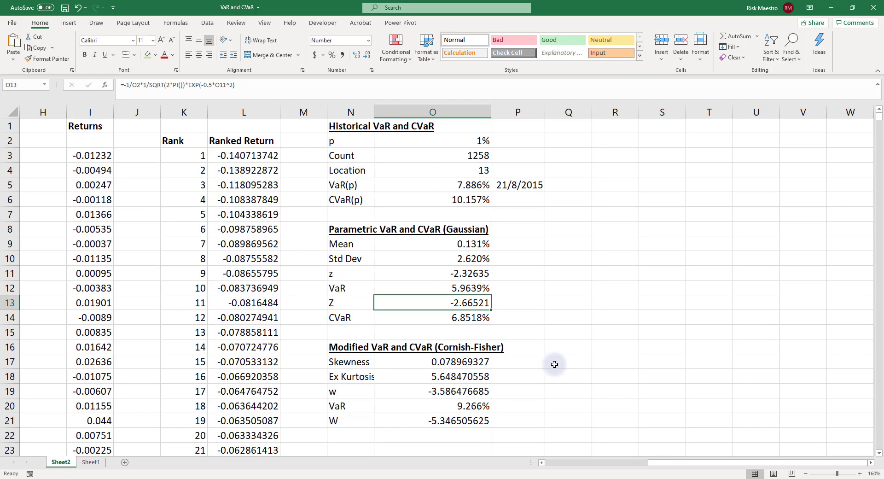
Label N22 as CVaR and enter =-(O9+O21*O10) in O22.
left_click(359, 432)
type("CV")
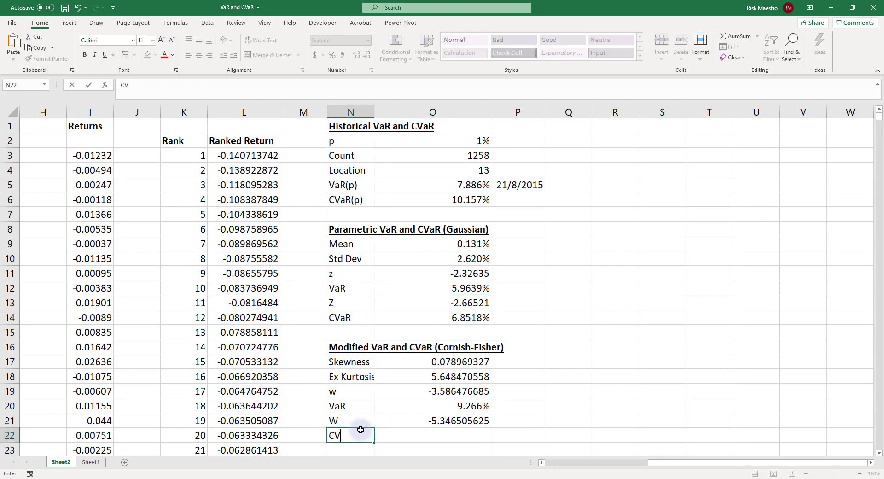
type("aR")
key("Tab")
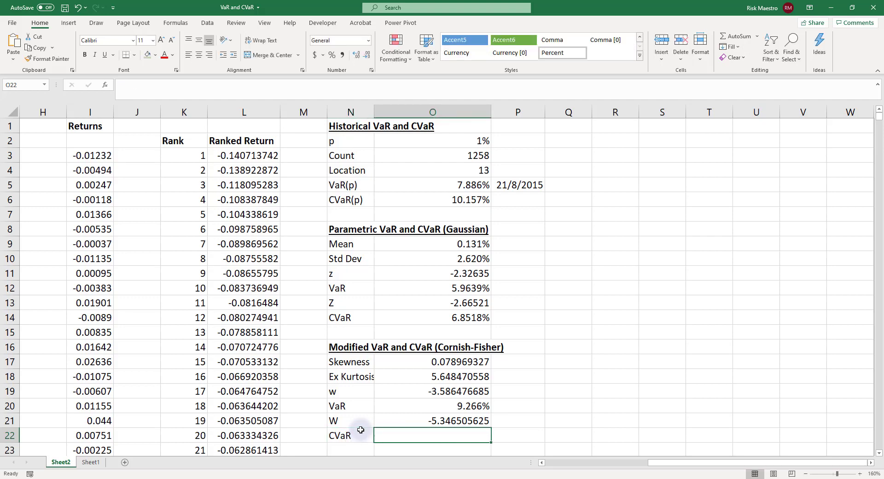
type("=-(")
left_click(447, 246)
type("+")
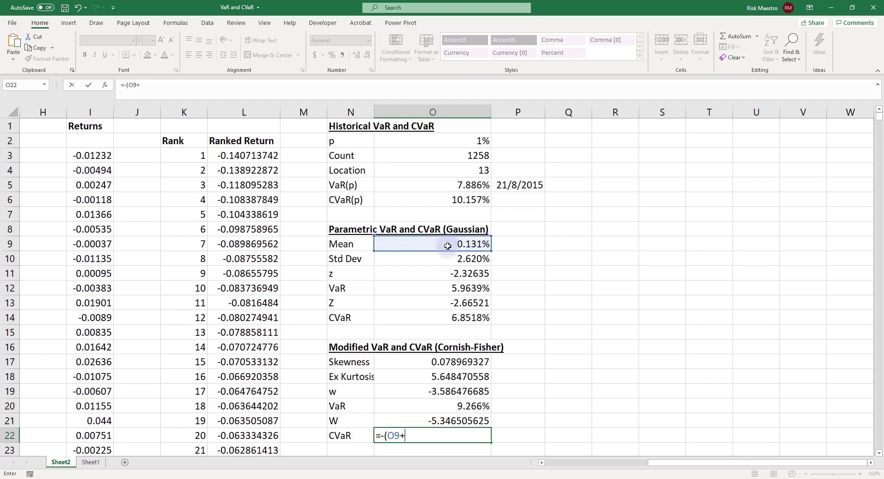
left_click(472, 419)
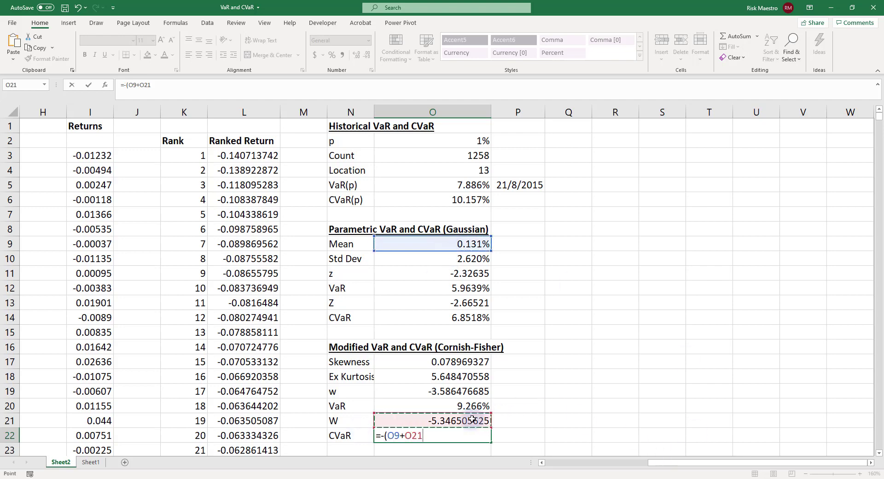
type("*")
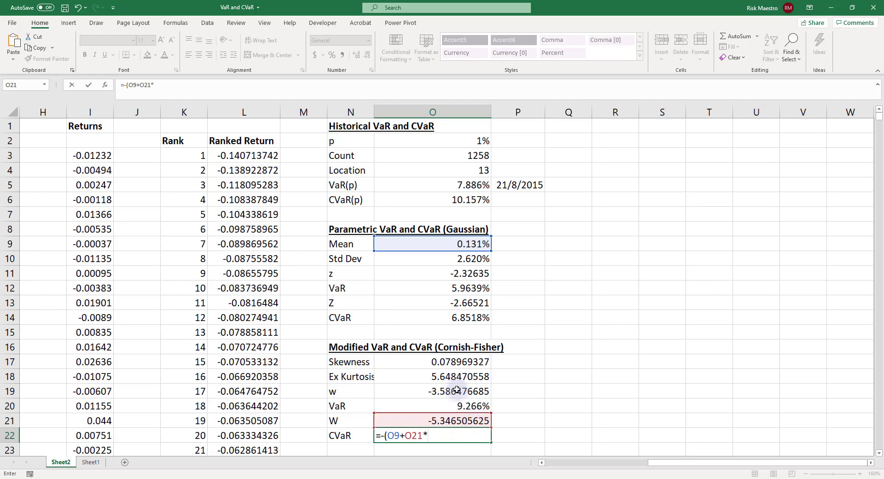
left_click(463, 263)
type(")")
key("Return")
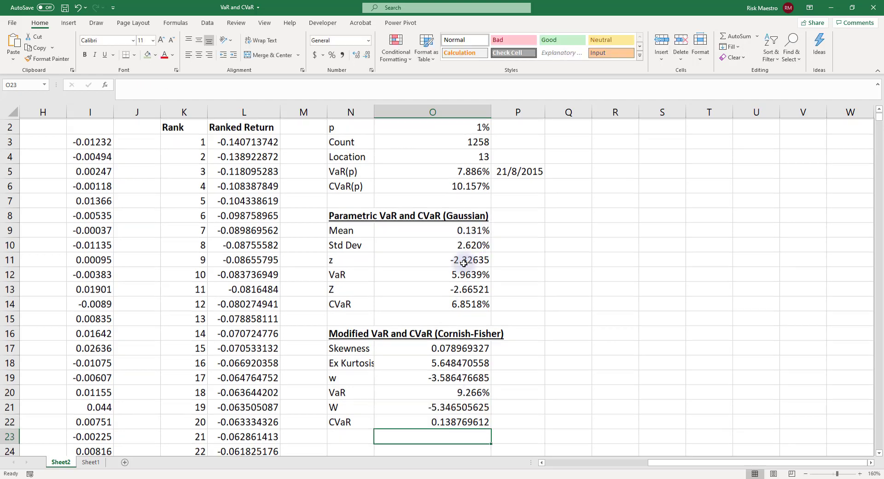
Format the modified CVaR in O22 as a percentage with three decimal places.
left_click(481, 419)
key("ctrl+shift+5")
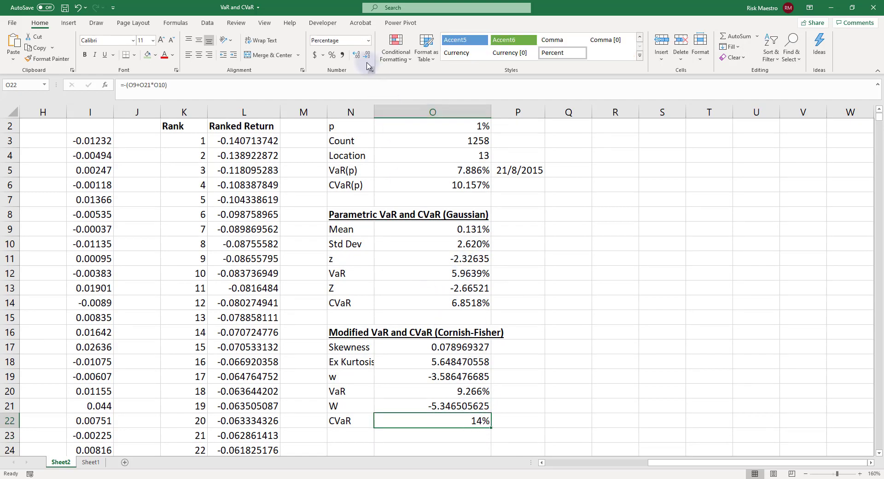
left_click(355, 57)
left_click(355, 57)
left_click(355, 58)
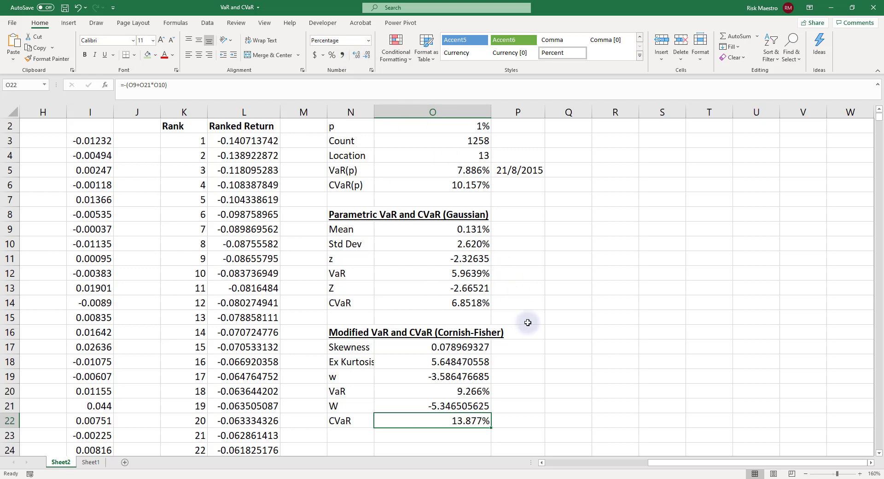
Review the modified VaR in O20 and modified CVaR in O22 together with the probability level p in O2.
left_click(467, 391)
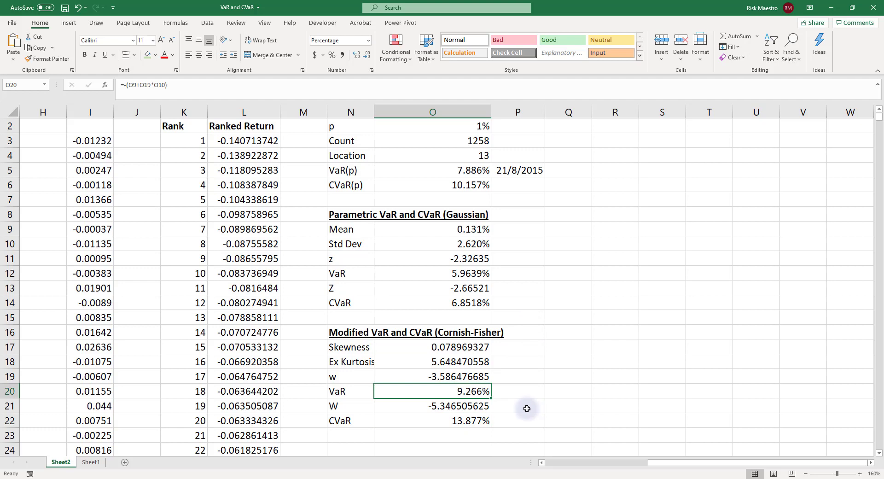
scroll(525, 408, "up", 1)
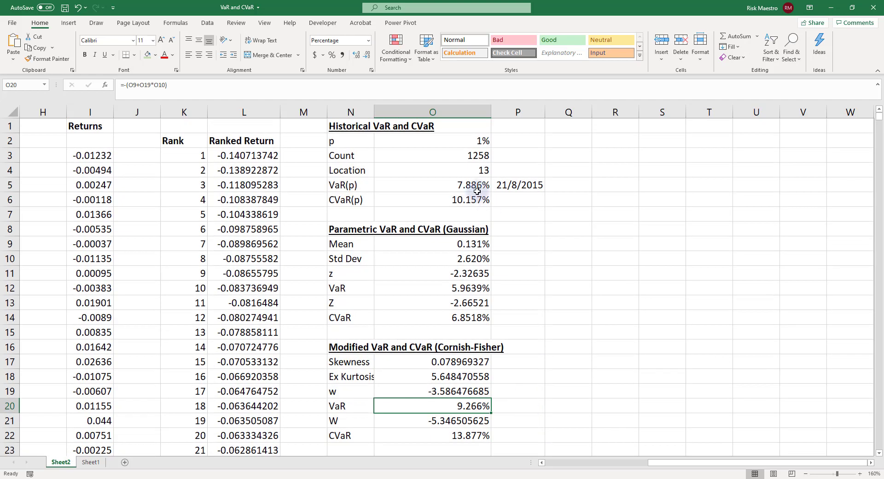
left_click(476, 145)
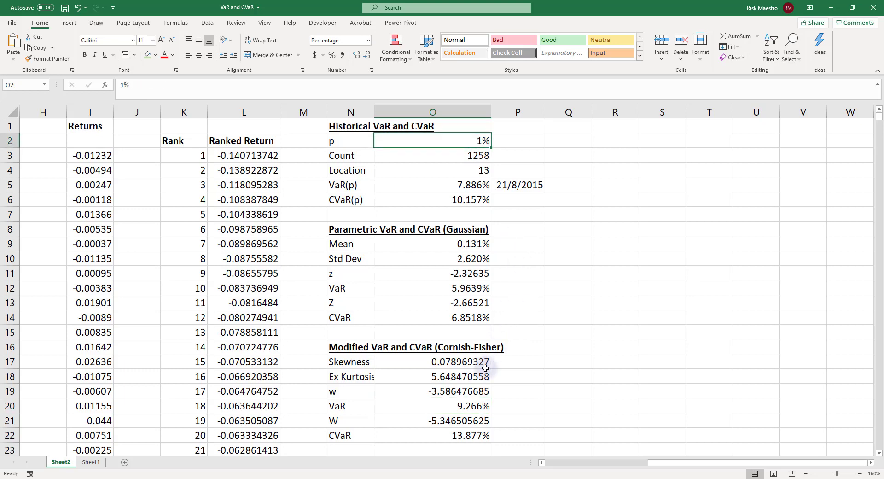
left_click(478, 407)
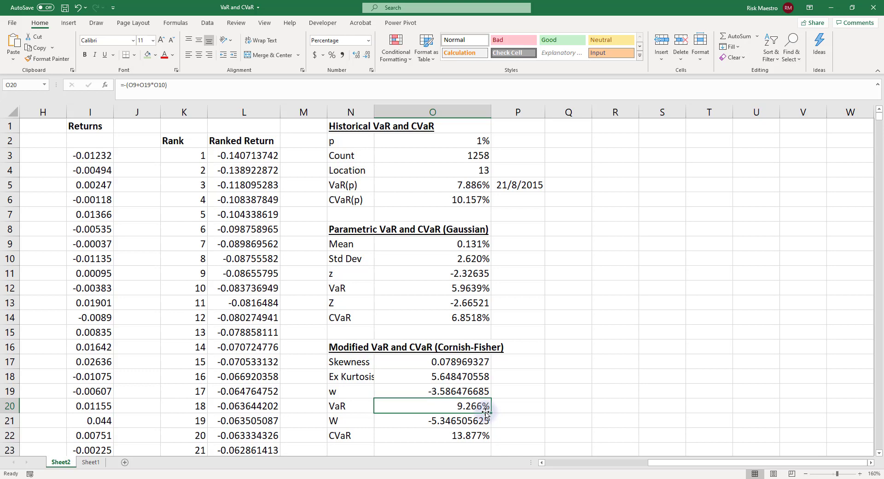
left_click(478, 435)
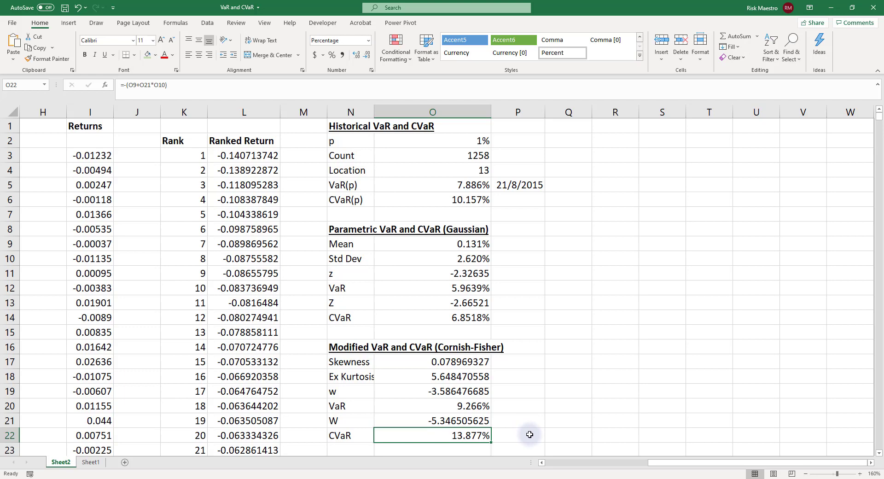
Compare the modified CVaR in O22 with the Gaussian CVaR in O14, and examine the excess kurtosis in O18 behind the difference.
left_click(520, 332)
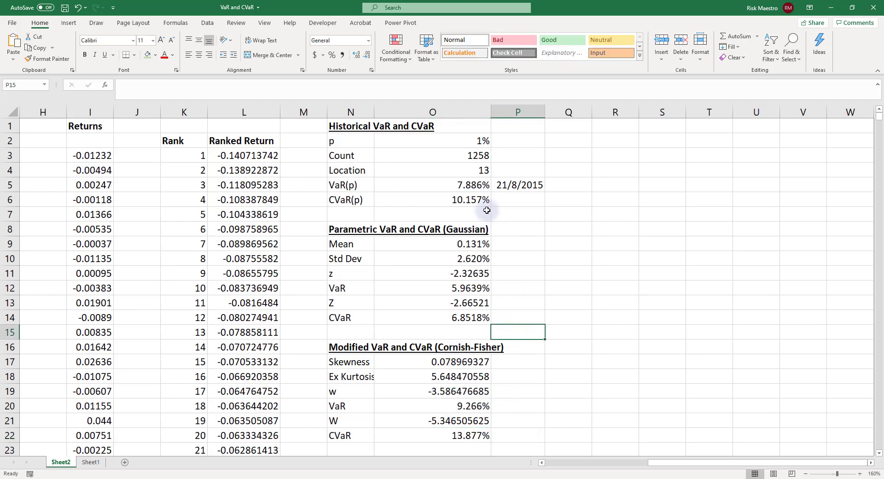
left_click(452, 316)
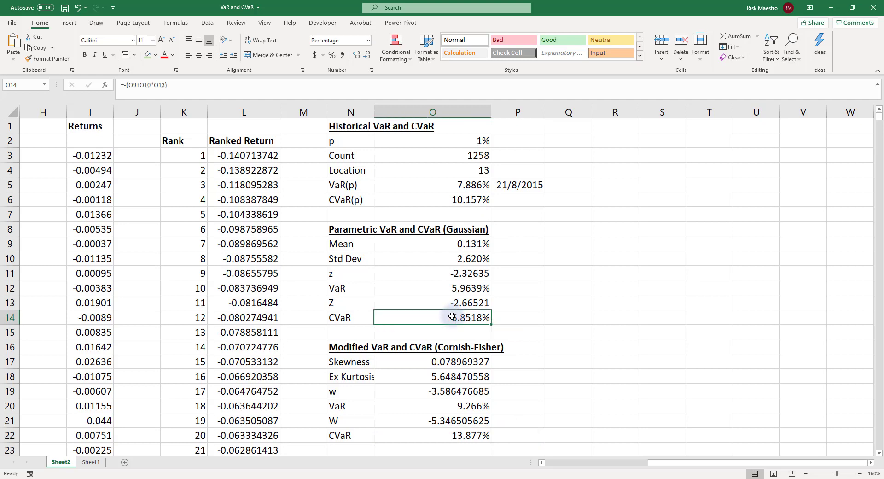
left_click(466, 435)
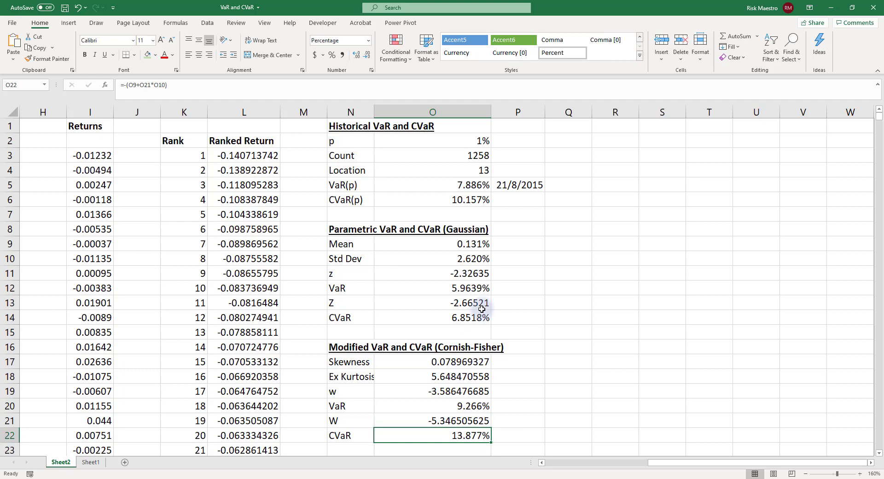
left_click(478, 377)
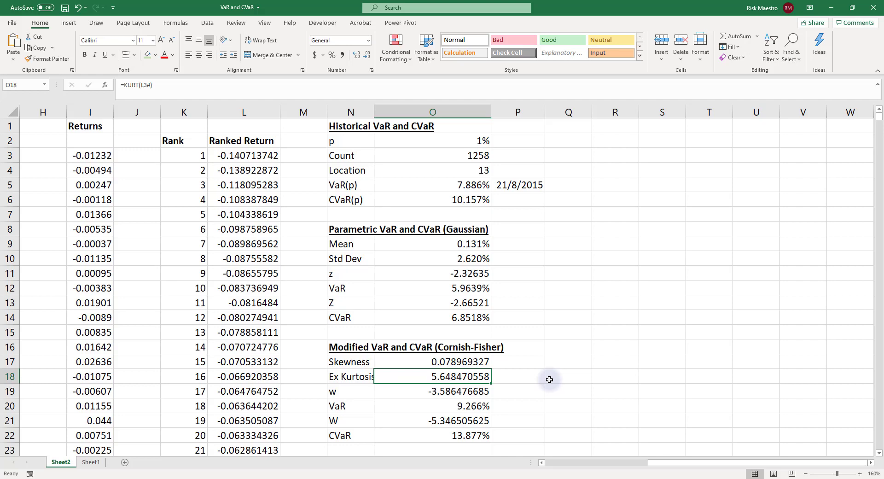
left_click(459, 434)
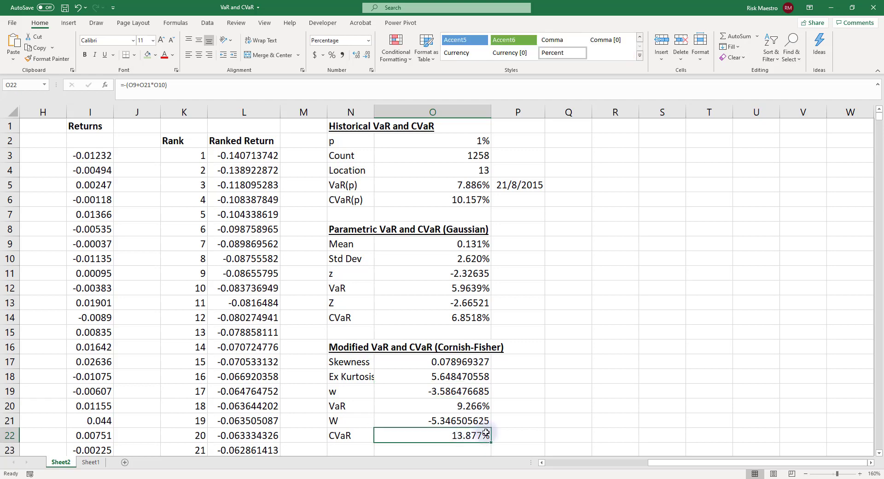